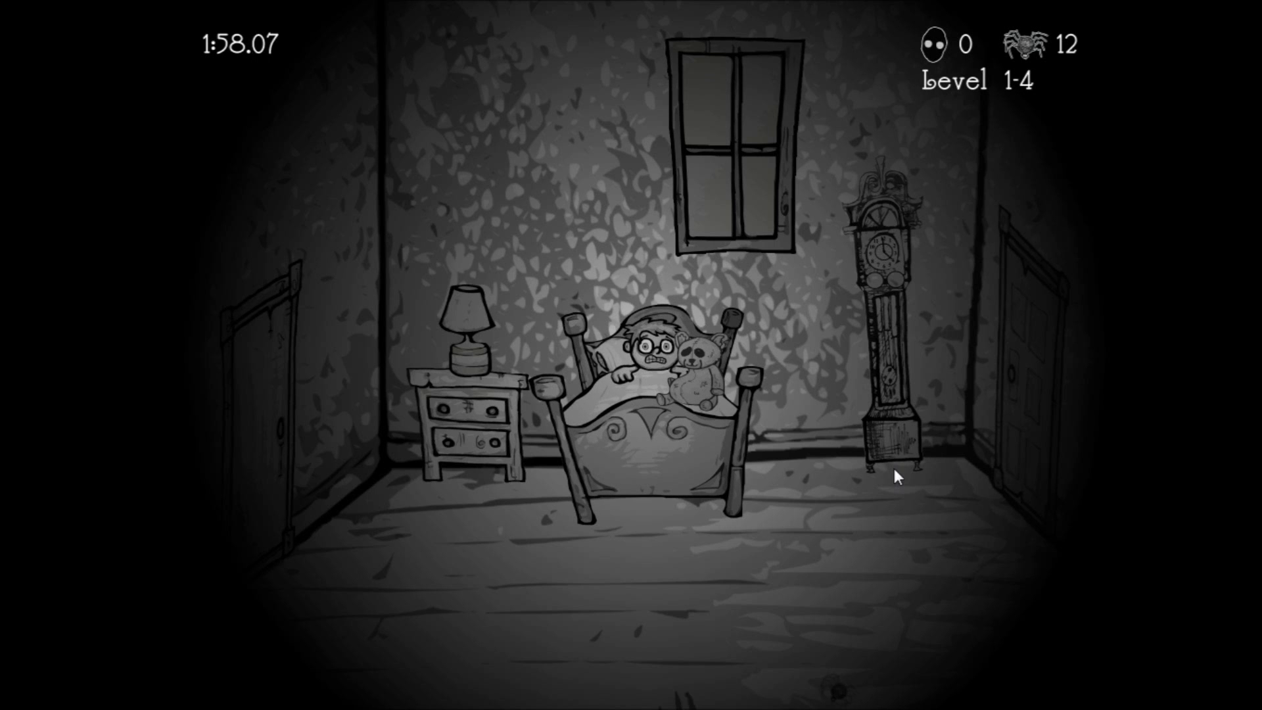
{"action": "left_click", "coordinate": [677, 566]}
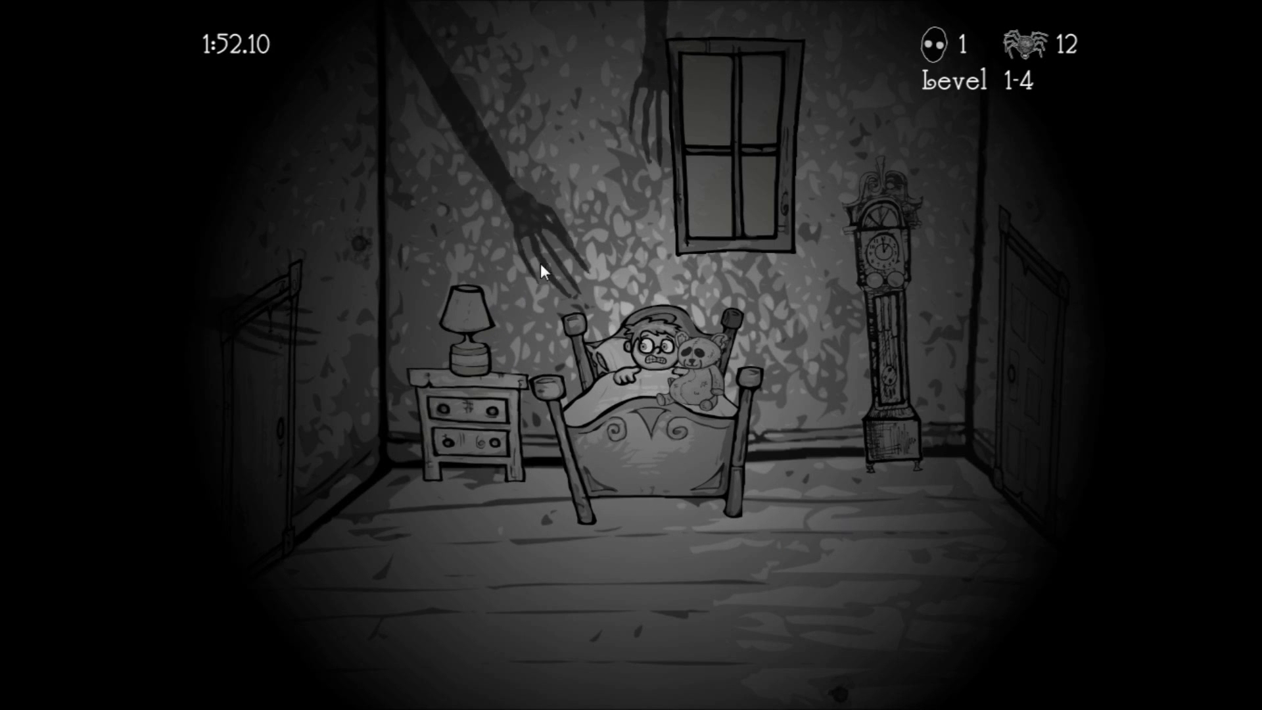
{"action": "left_click", "coordinate": [541, 263]}
{"action": "left_click", "coordinate": [652, 200]}
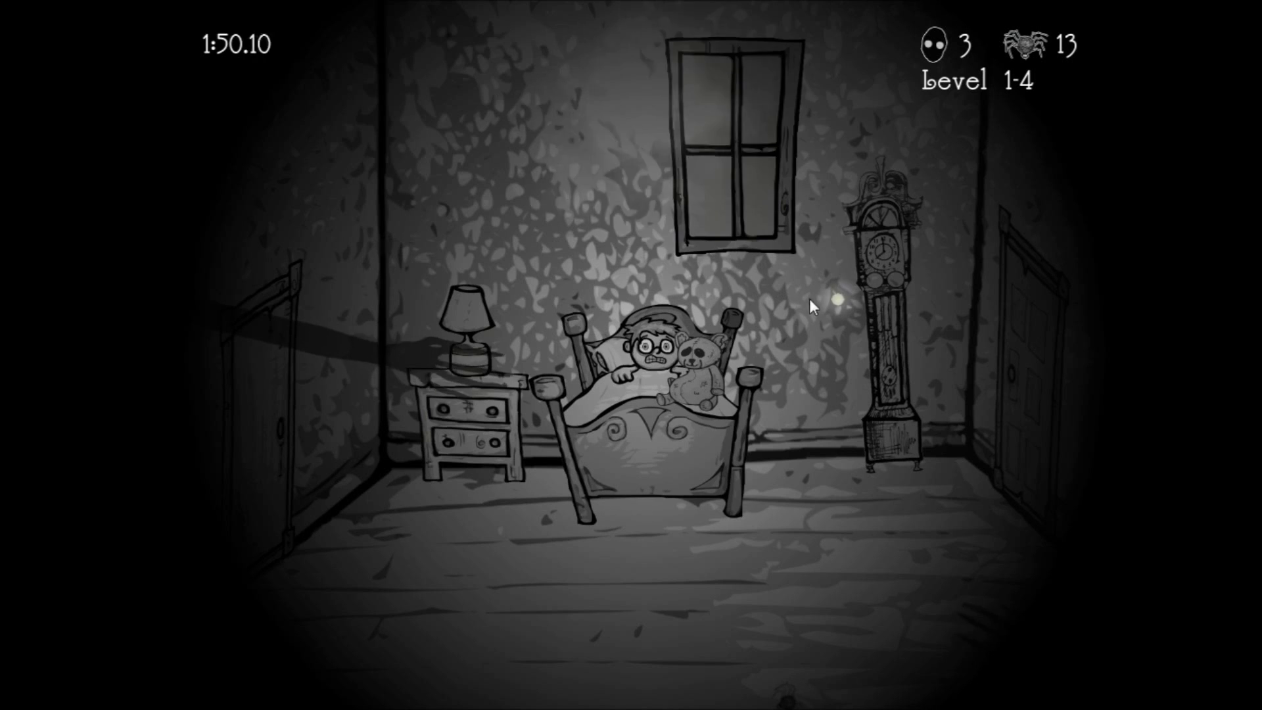
{"action": "left_click", "coordinate": [503, 356]}
{"action": "left_click", "coordinate": [877, 516]}
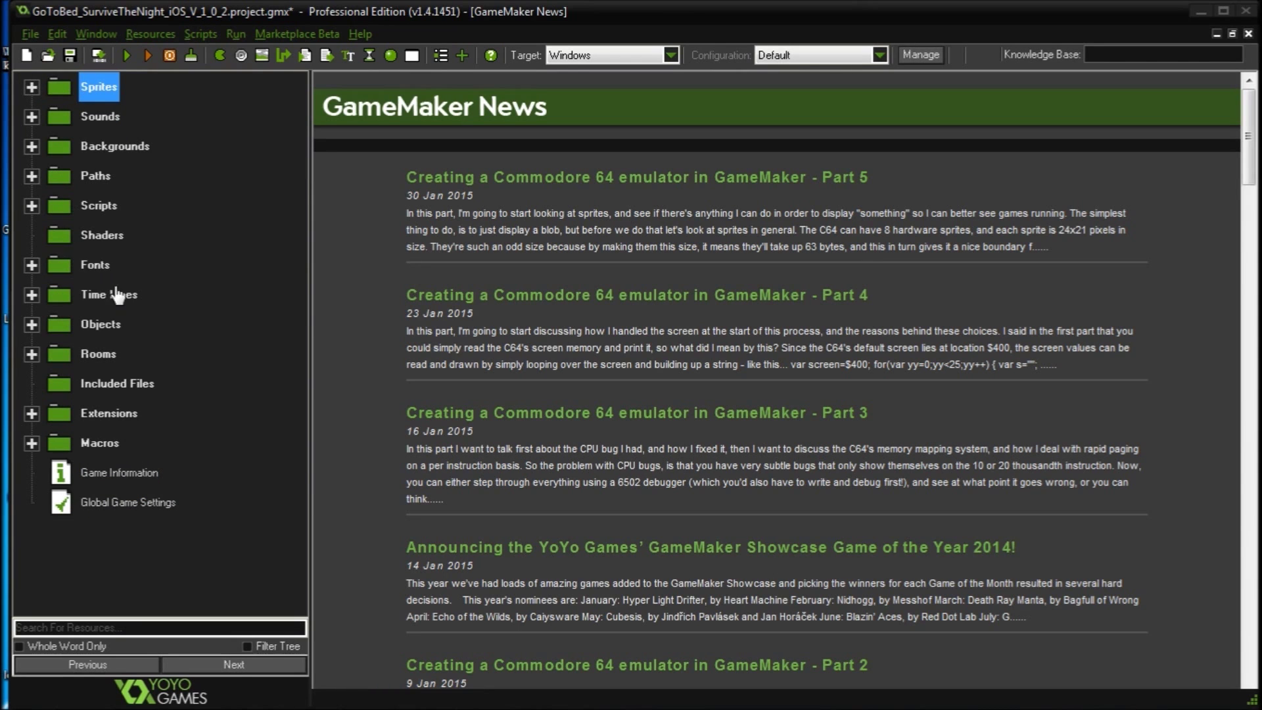
- Open the image of sprite195 from the Boy Sprites group in the Image Editor
{"action": "left_click", "coordinate": [32, 324]}
{"action": "left_click", "coordinate": [31, 88]}
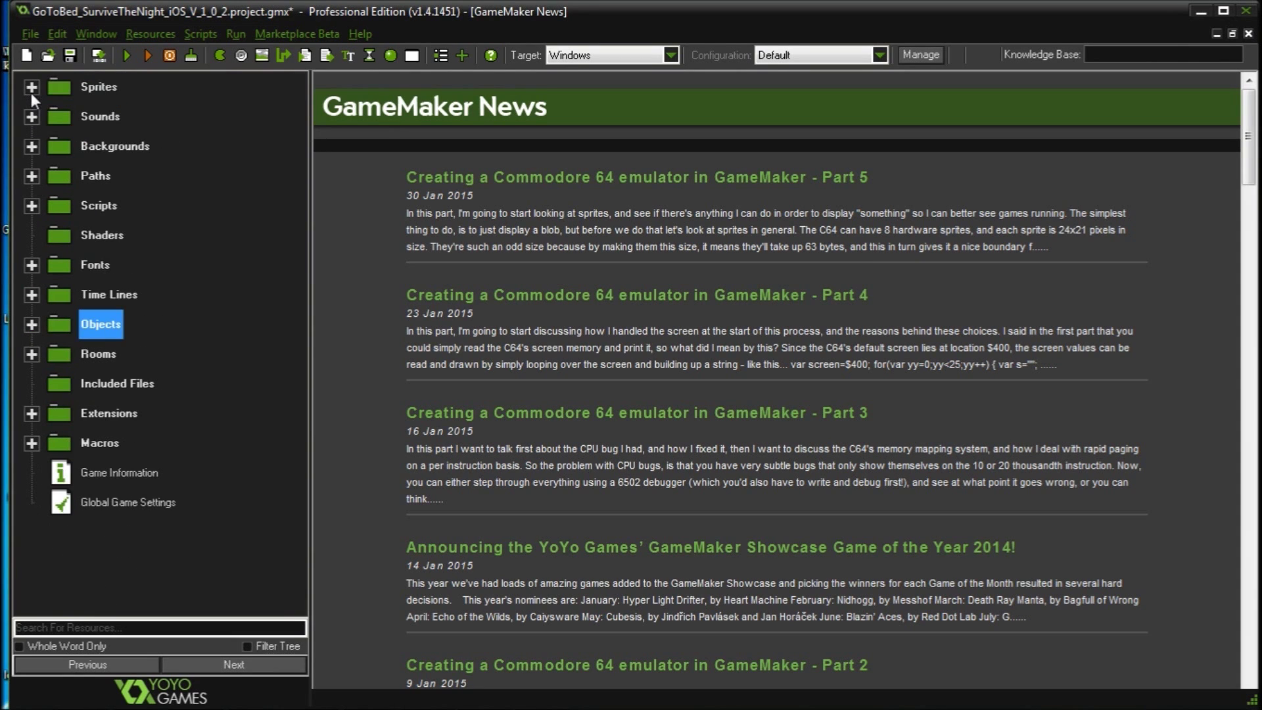
{"action": "double_click", "coordinate": [56, 88]}
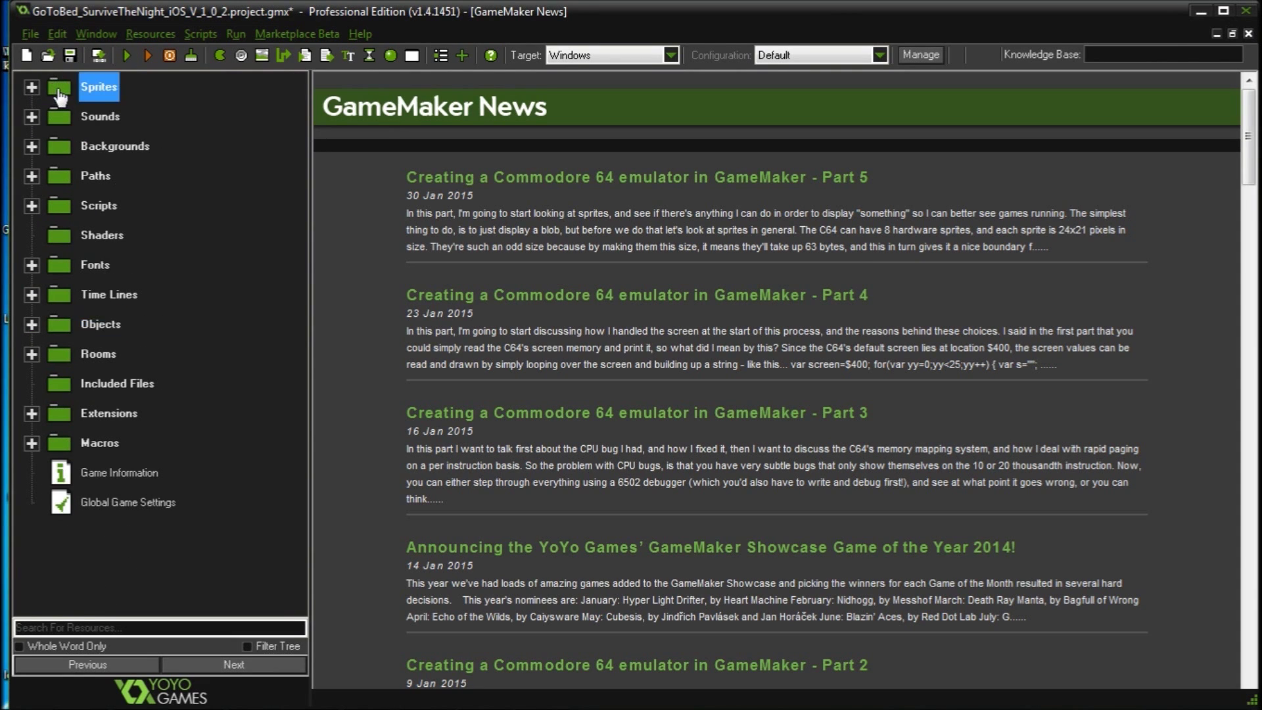
{"action": "left_click", "coordinate": [50, 116]}
{"action": "double_click", "coordinate": [138, 413]}
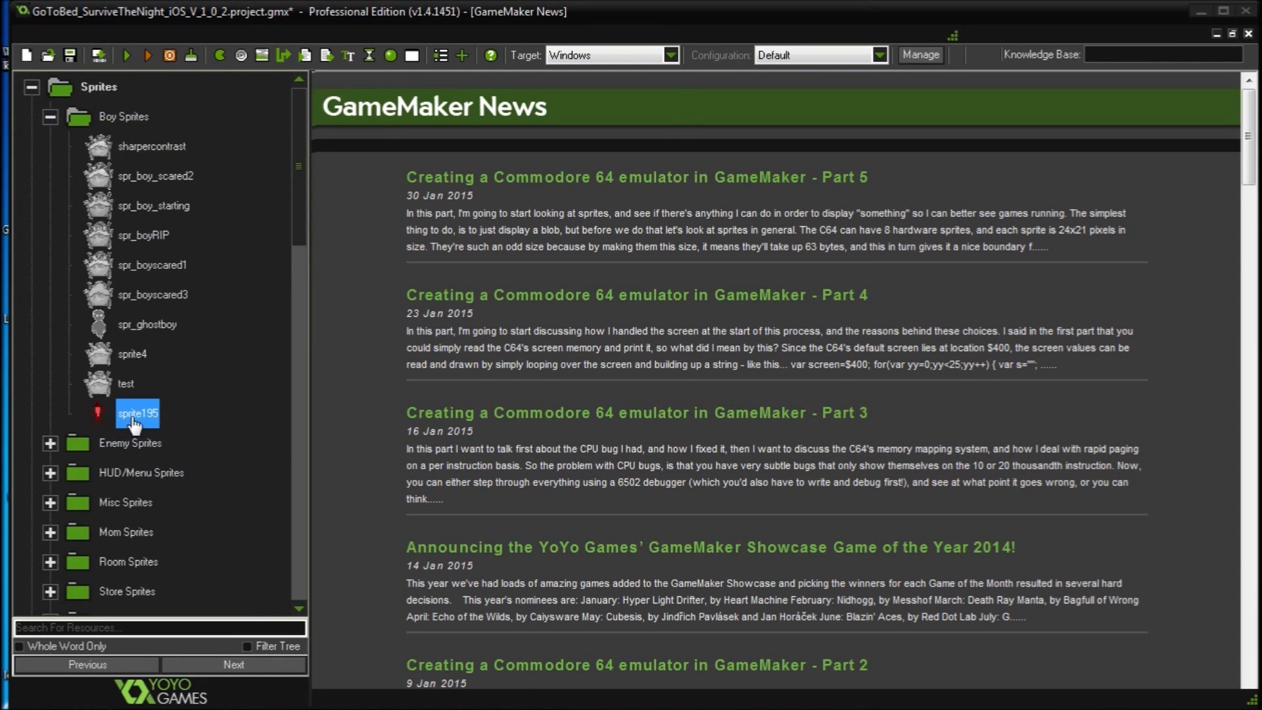
{"action": "left_click", "coordinate": [95, 128]}
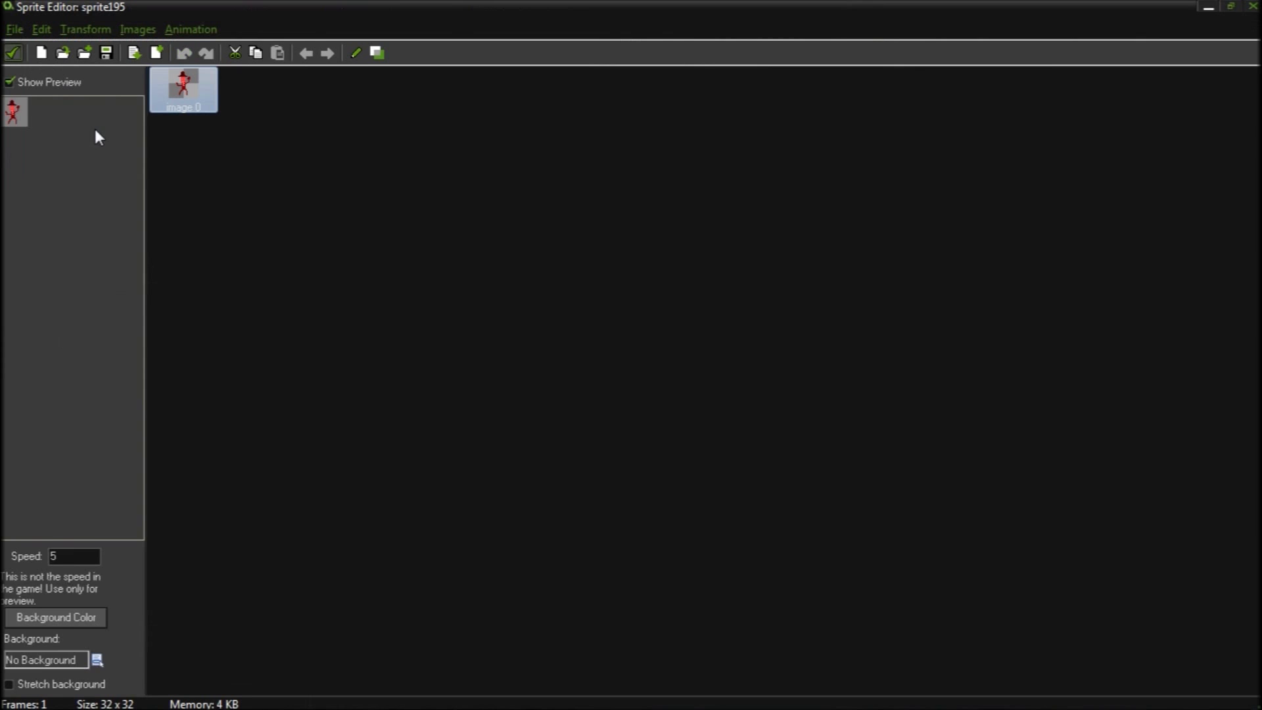
{"action": "double_click", "coordinate": [166, 89]}
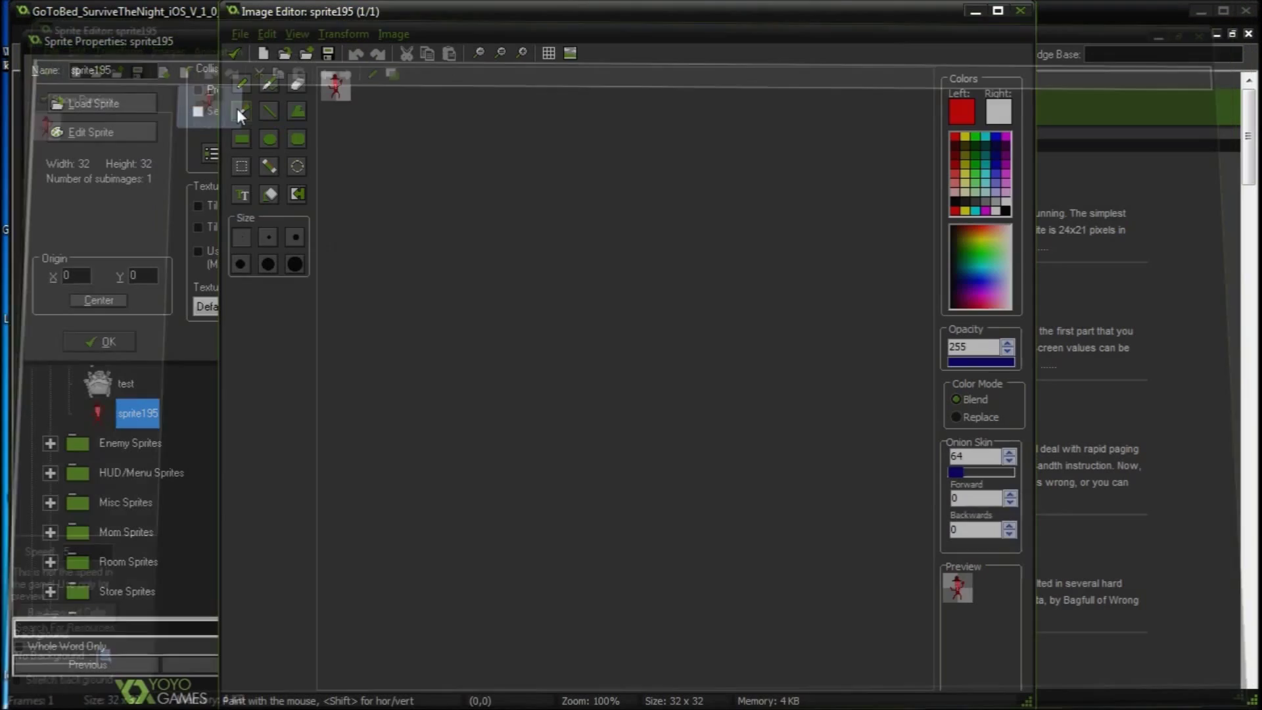
{"action": "scroll", "coordinate": [349, 137], "scroll_direction": "up", "scroll_amount": 5}
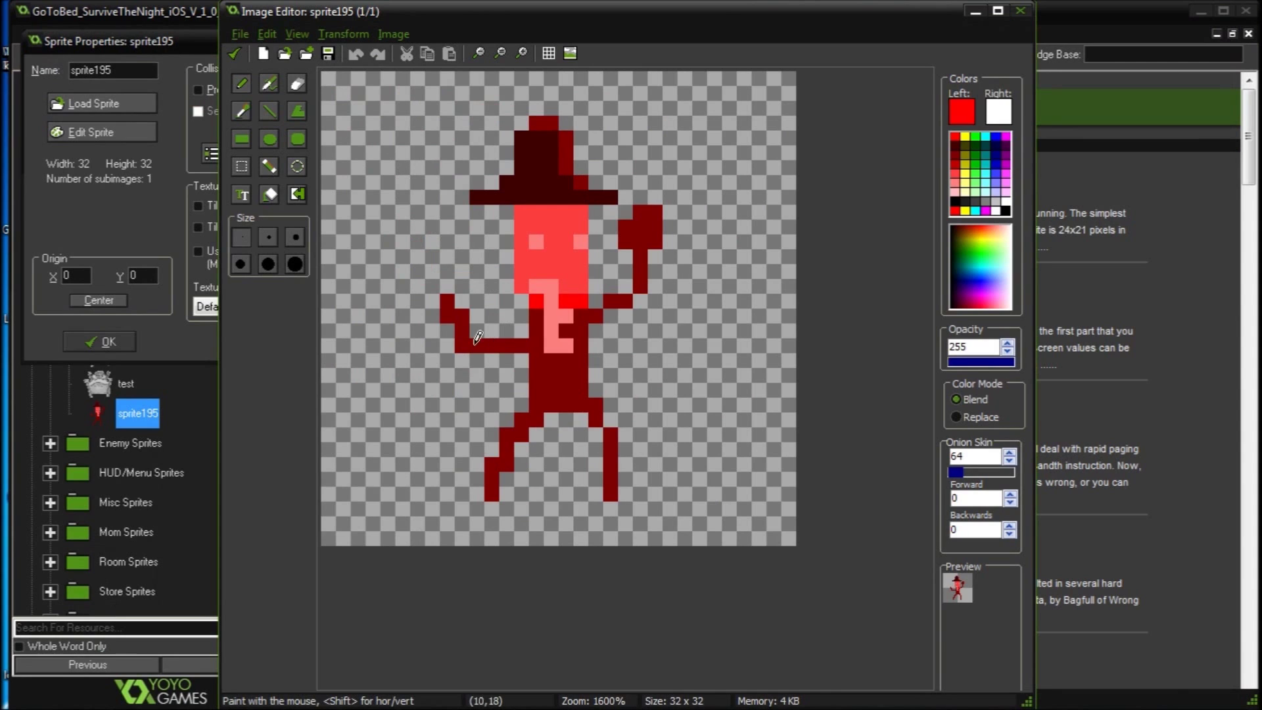
- Paint bright red additions on the raised hand and feet plus a shield on the other arm, and save sprite195
{"action": "left_click_drag", "start_coordinate": [447, 316], "coordinate": [435, 297]}
{"action": "mouse_move", "coordinate": [640, 227]}
{"action": "left_mouse_down"}
{"action": "mouse_move", "coordinate": [625, 227]}
{"action": "mouse_move", "coordinate": [638, 212]}
{"action": "mouse_move", "coordinate": [616, 117]}
{"action": "left_mouse_up"}
{"action": "left_click", "coordinate": [670, 182]}
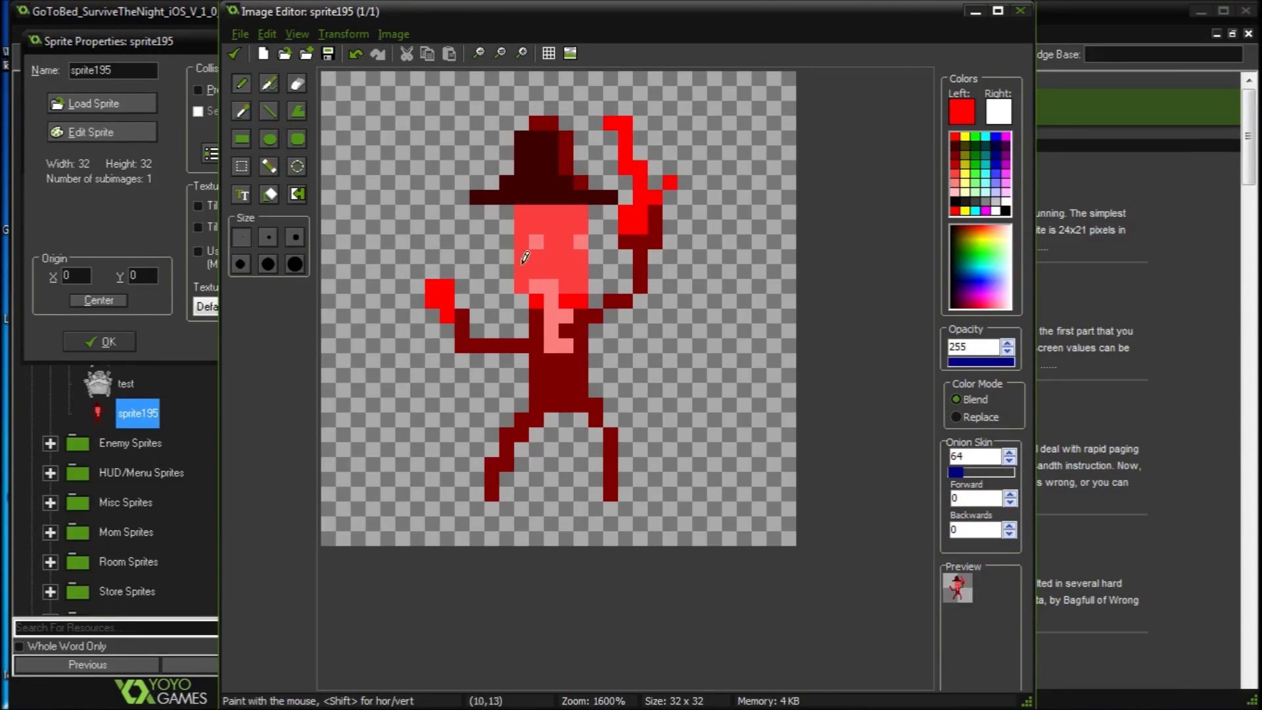
{"action": "mouse_move", "coordinate": [450, 270]}
{"action": "left_mouse_down"}
{"action": "mouse_move", "coordinate": [402, 290]}
{"action": "mouse_move", "coordinate": [456, 372]}
{"action": "mouse_move", "coordinate": [420, 302]}
{"action": "mouse_move", "coordinate": [430, 368]}
{"action": "left_mouse_up"}
{"action": "mouse_move", "coordinate": [624, 510]}
{"action": "left_mouse_down"}
{"action": "mouse_move", "coordinate": [601, 509]}
{"action": "mouse_move", "coordinate": [657, 492]}
{"action": "left_mouse_up"}
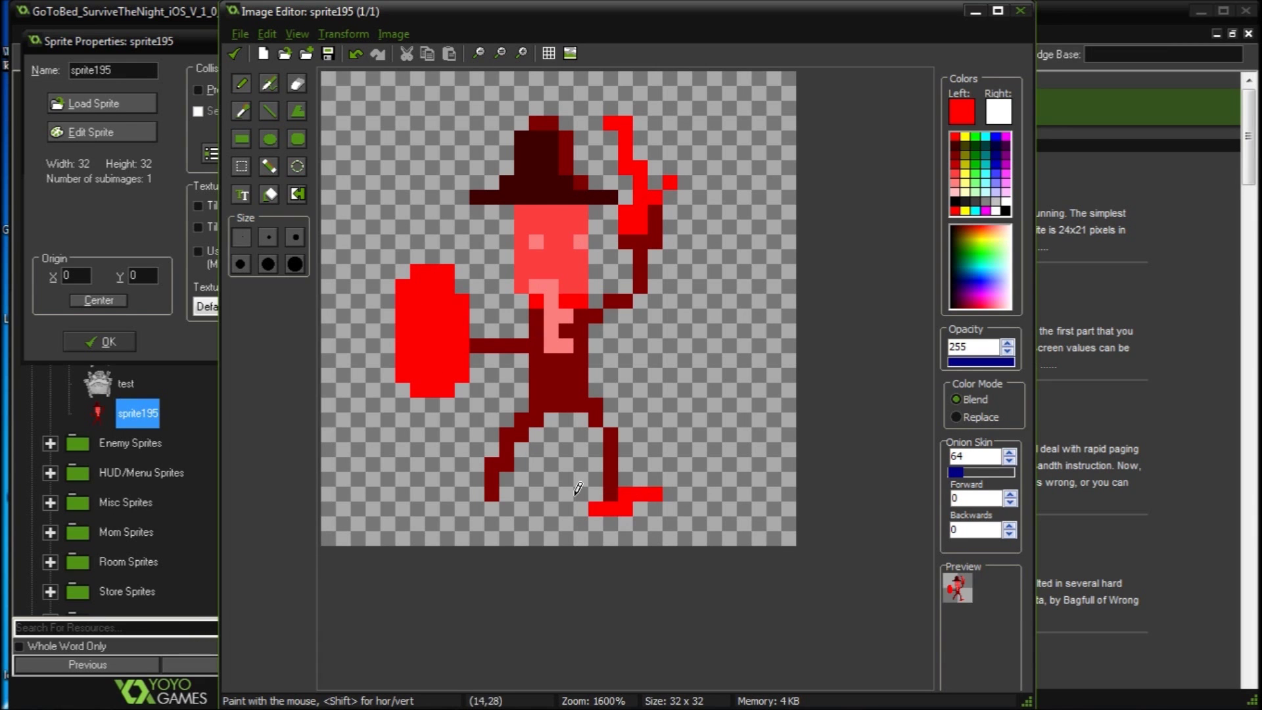
{"action": "left_click_drag", "start_coordinate": [493, 493], "coordinate": [460, 493]}
{"action": "left_click", "coordinate": [234, 53]}
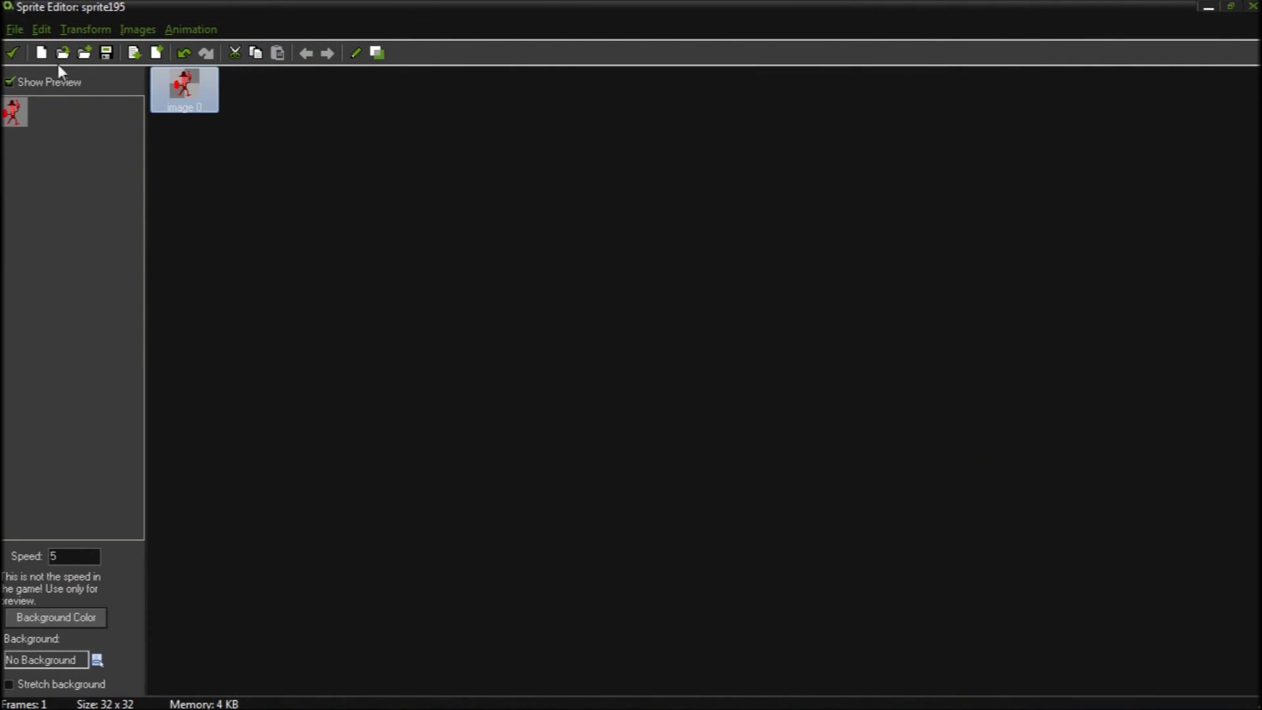
{"action": "left_click", "coordinate": [12, 51]}
{"action": "left_click", "coordinate": [103, 335]}
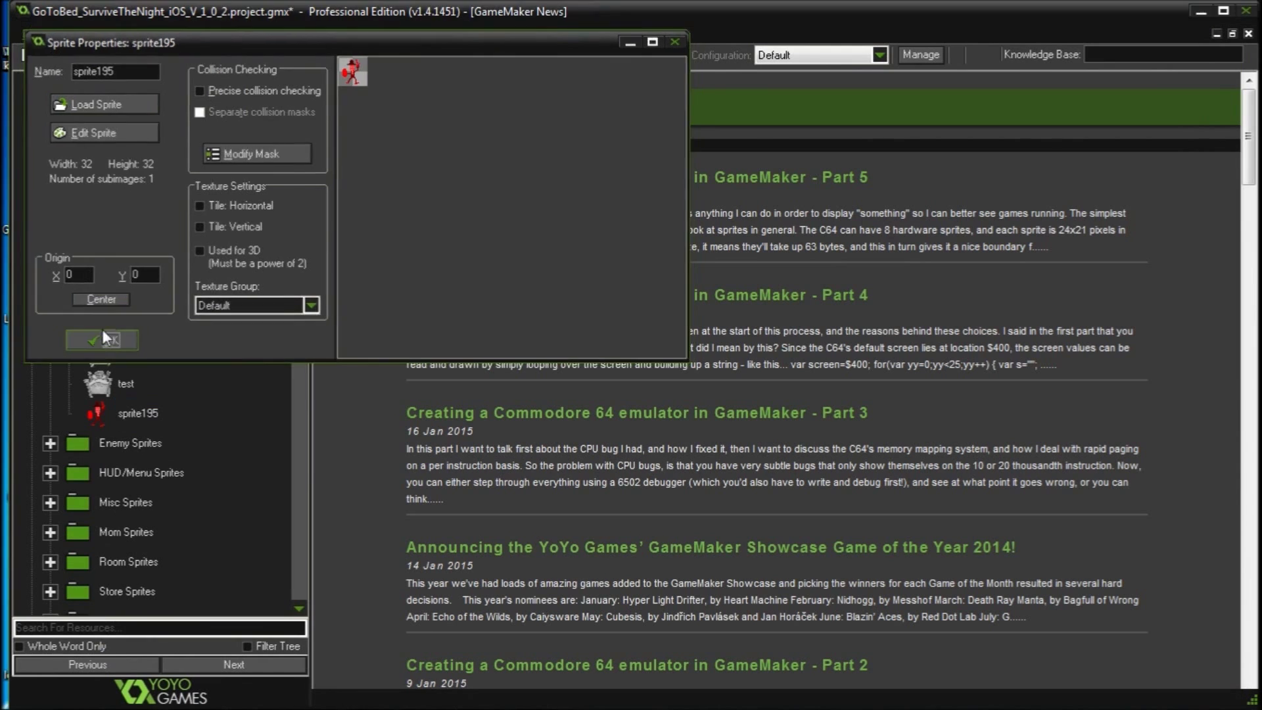
- Examine the animation frames of spr_boy_scared2 using a widened preview in the Sprite Editor
{"action": "double_click", "coordinate": [111, 186]}
{"action": "left_click", "coordinate": [66, 104]}
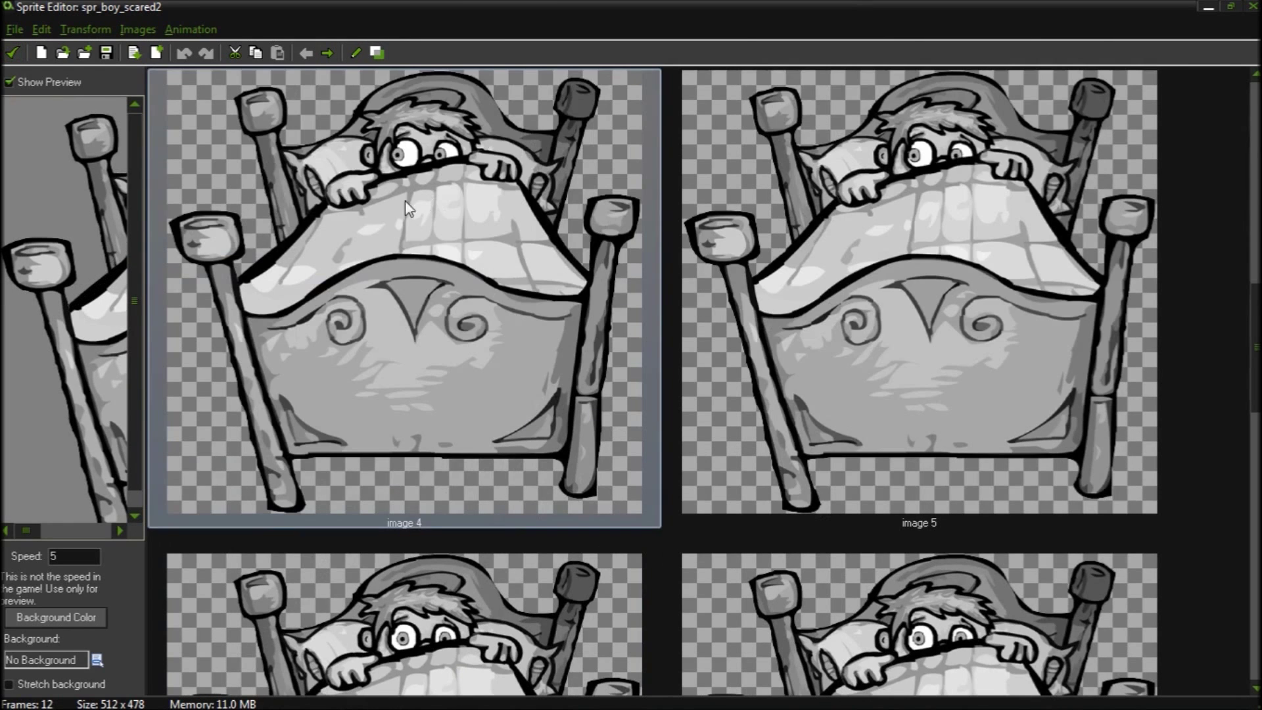
{"action": "left_click_drag", "start_coordinate": [147, 227], "coordinate": [533, 255]}
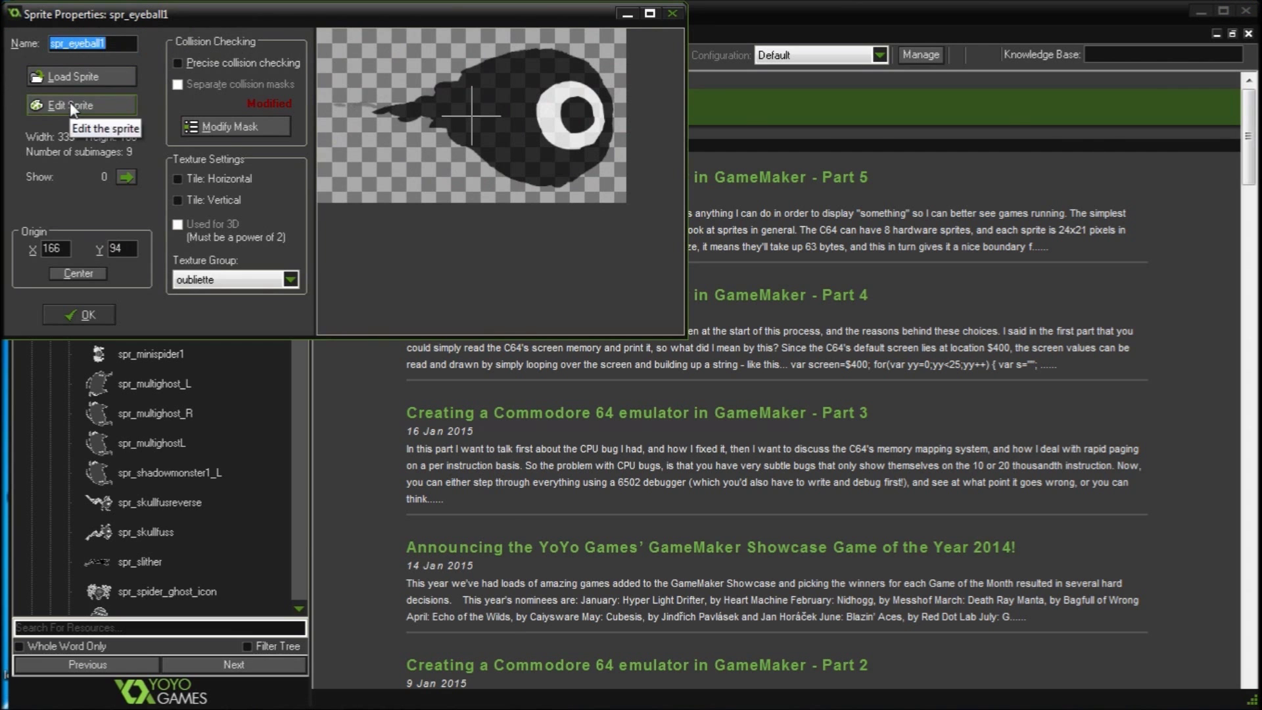
{"action": "left_click", "coordinate": [70, 102]}
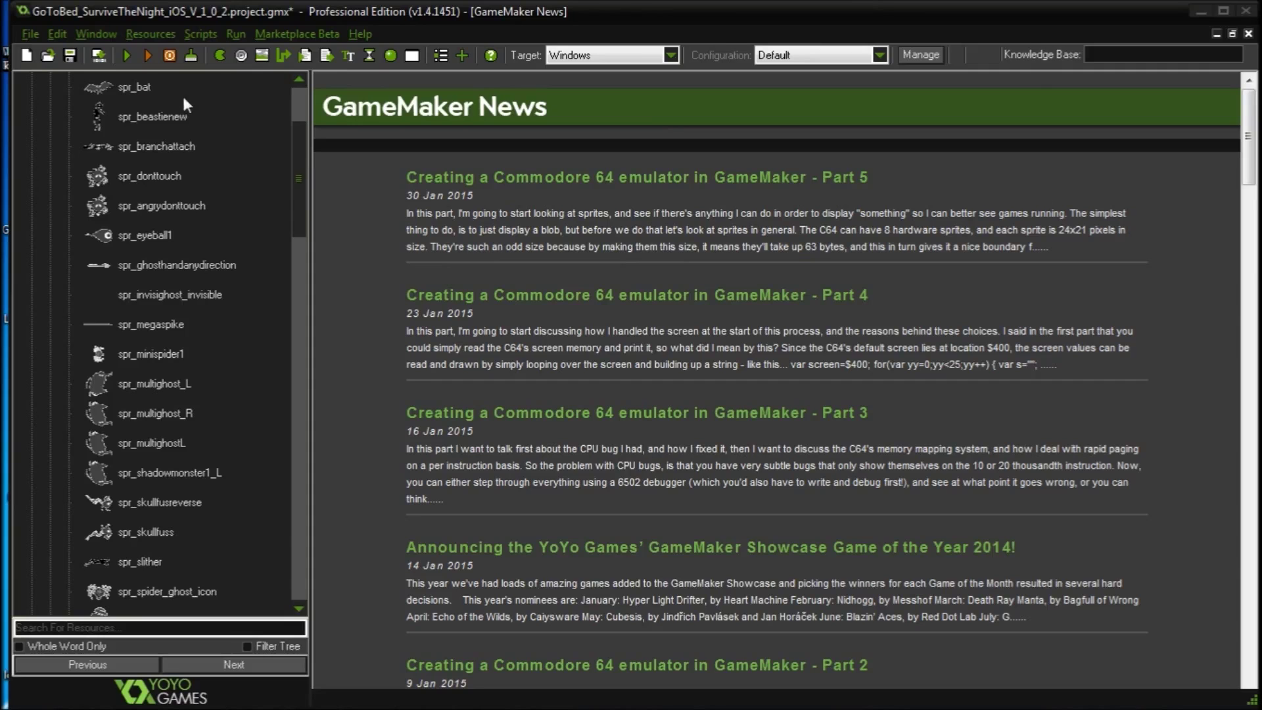
- Collapse the Sprites group and open the properties of the player object in the BoyPlayer group
{"action": "left_click_drag", "start_coordinate": [298, 146], "coordinate": [302, 86]}
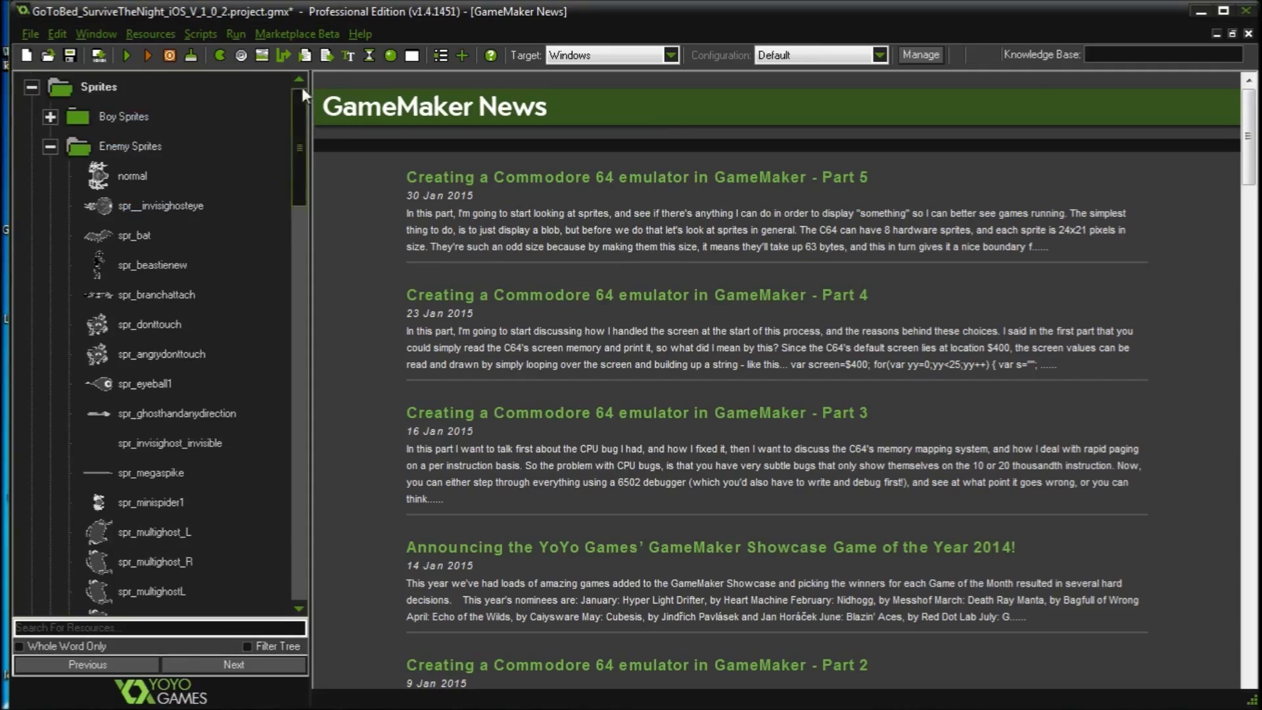
{"action": "left_click", "coordinate": [31, 86]}
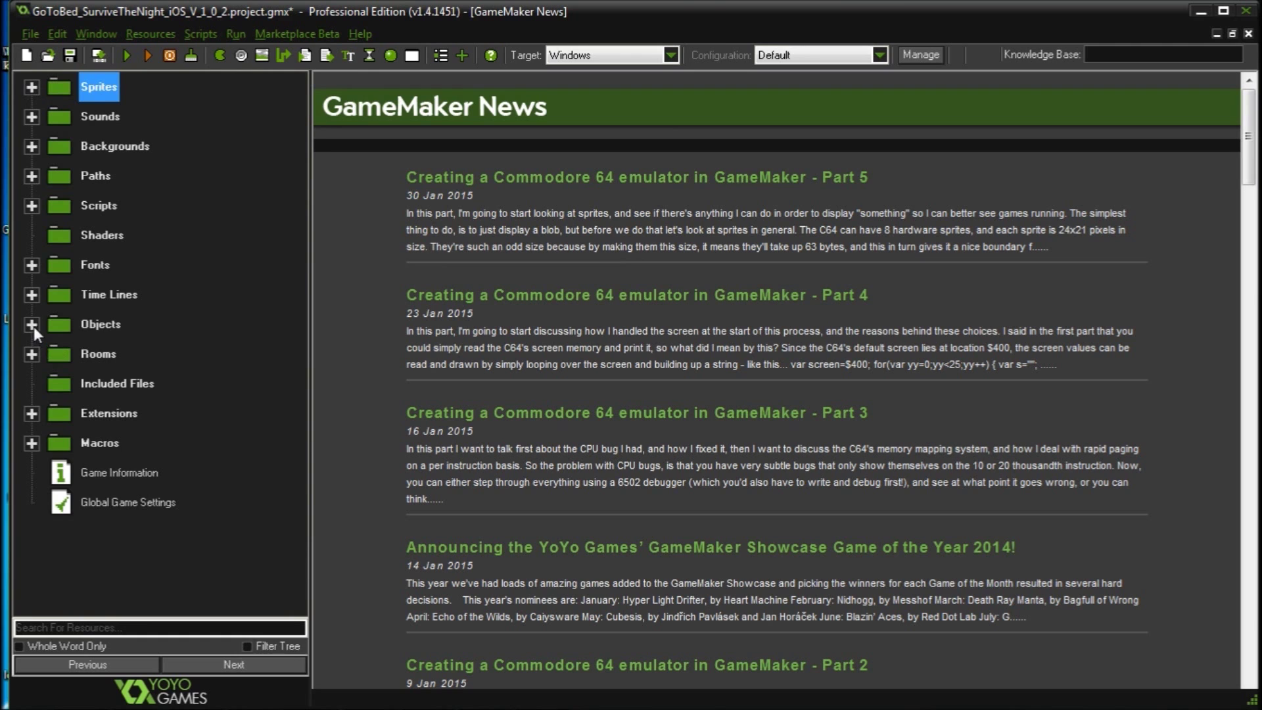
{"action": "left_click", "coordinate": [41, 322]}
{"action": "left_click", "coordinate": [31, 324]}
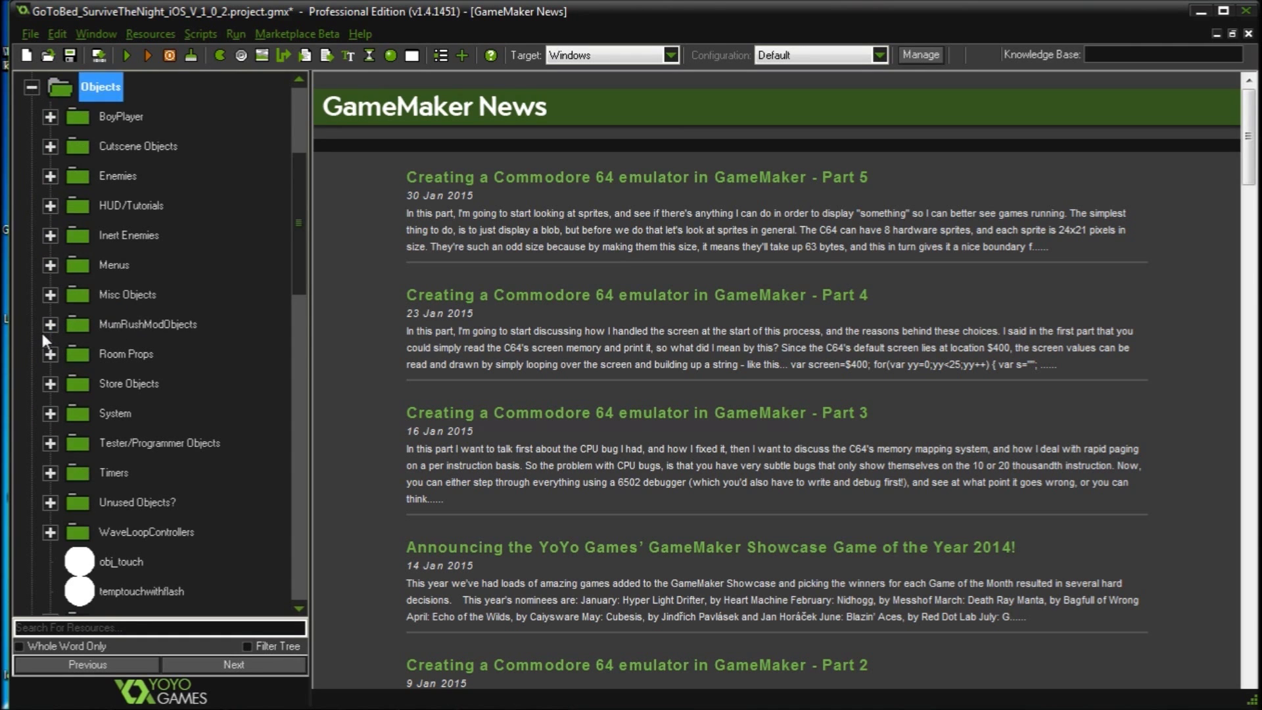
{"action": "double_click", "coordinate": [58, 114]}
{"action": "double_click", "coordinate": [130, 146]}
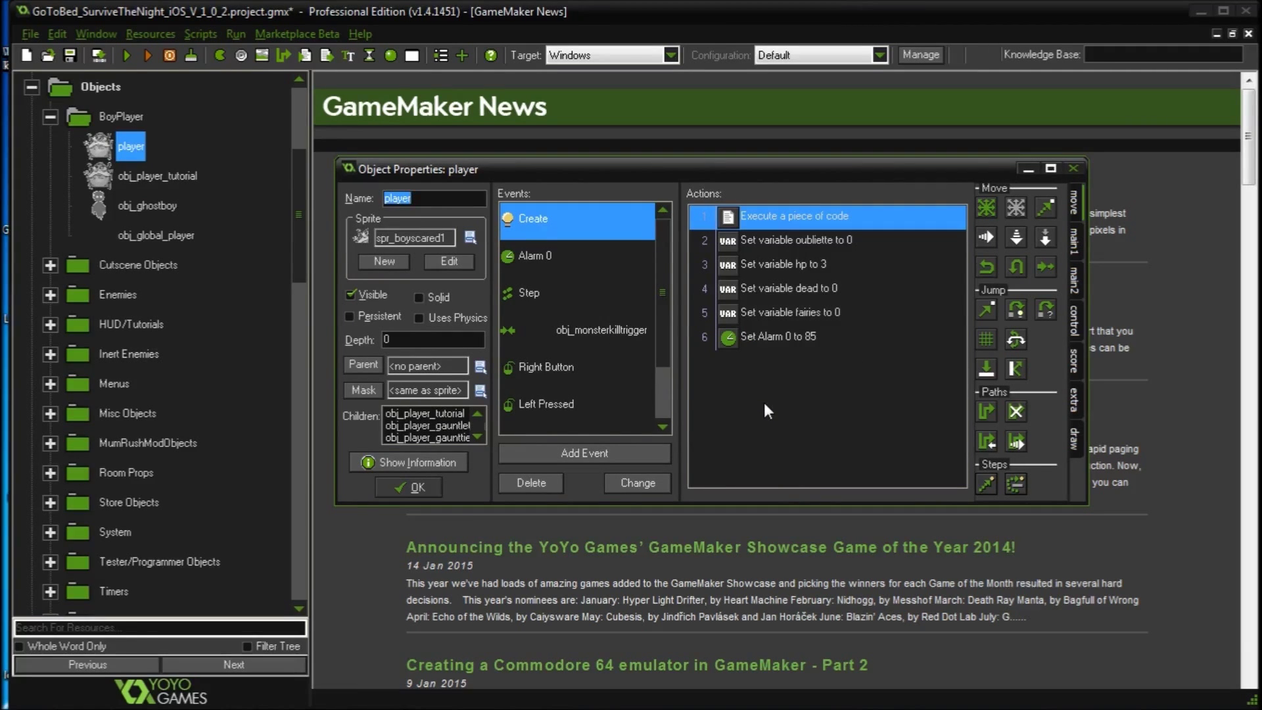
- Examine the player object's sprite selection and the available action libraries, from movement through drawing
{"action": "left_click", "coordinate": [470, 237]}
{"action": "left_click", "coordinate": [702, 173]}
{"action": "left_click", "coordinate": [1075, 242]}
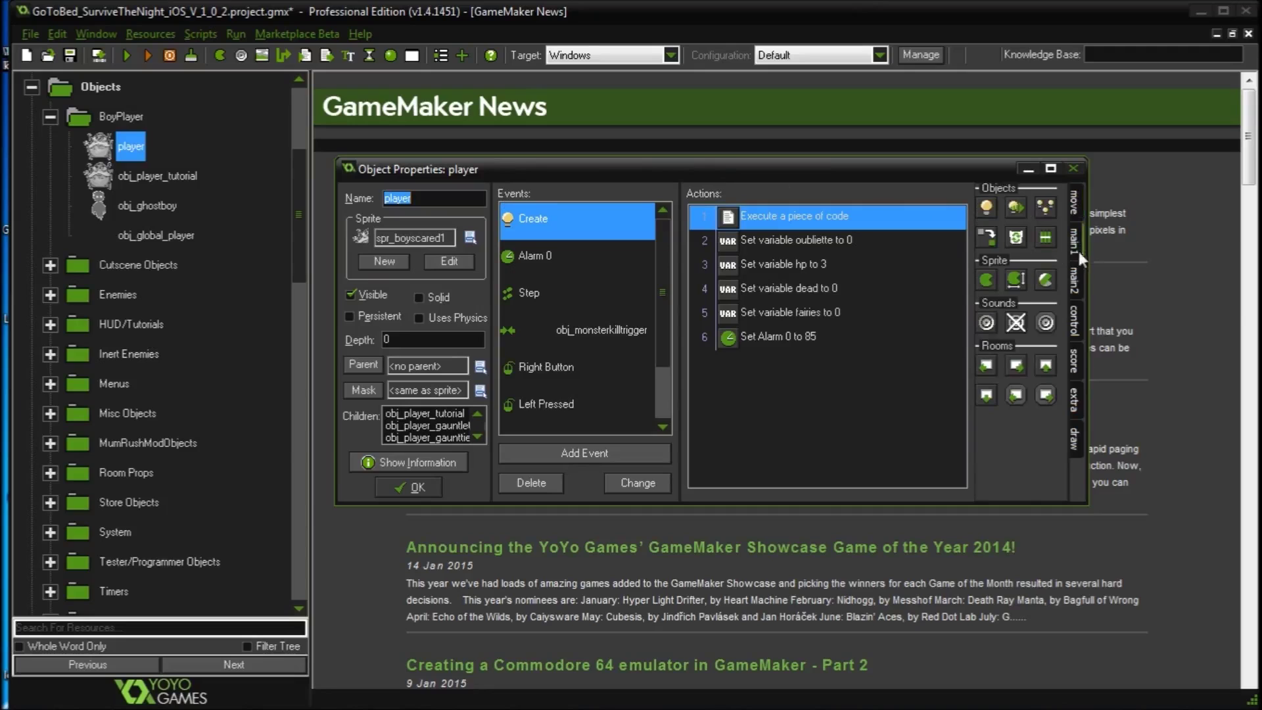
{"action": "left_click", "coordinate": [1072, 212]}
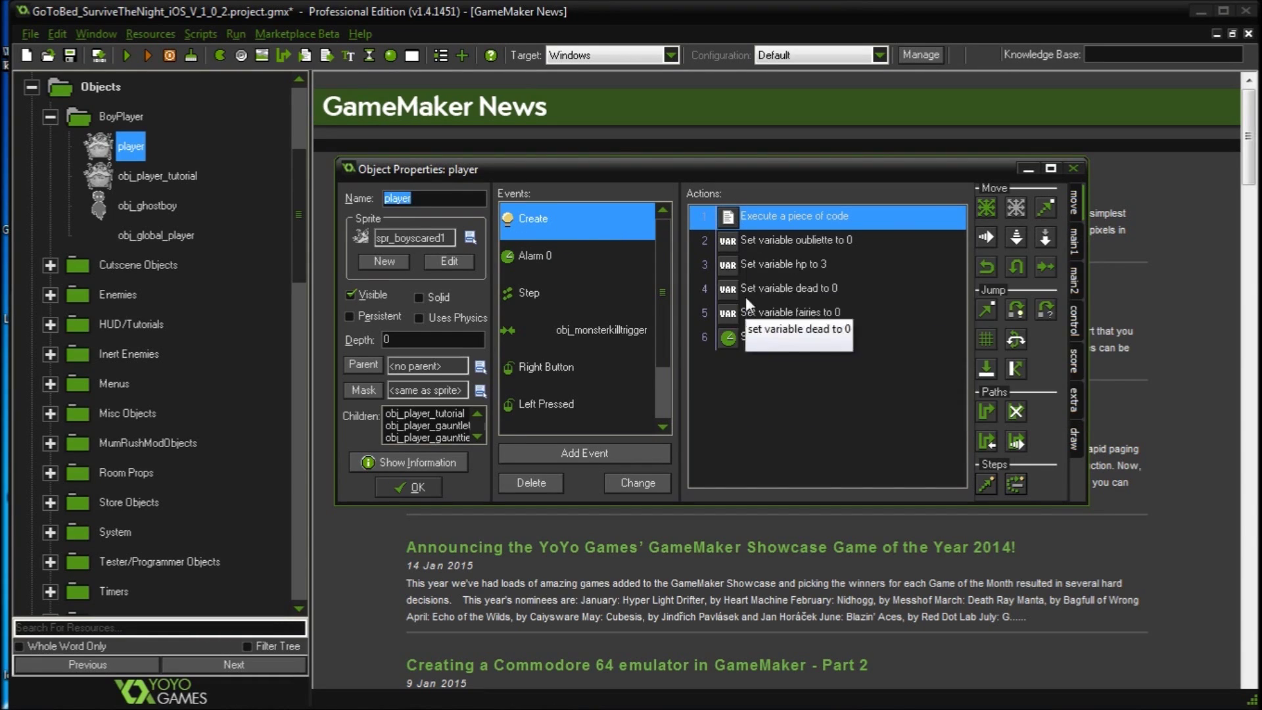
{"action": "left_click", "coordinate": [933, 240]}
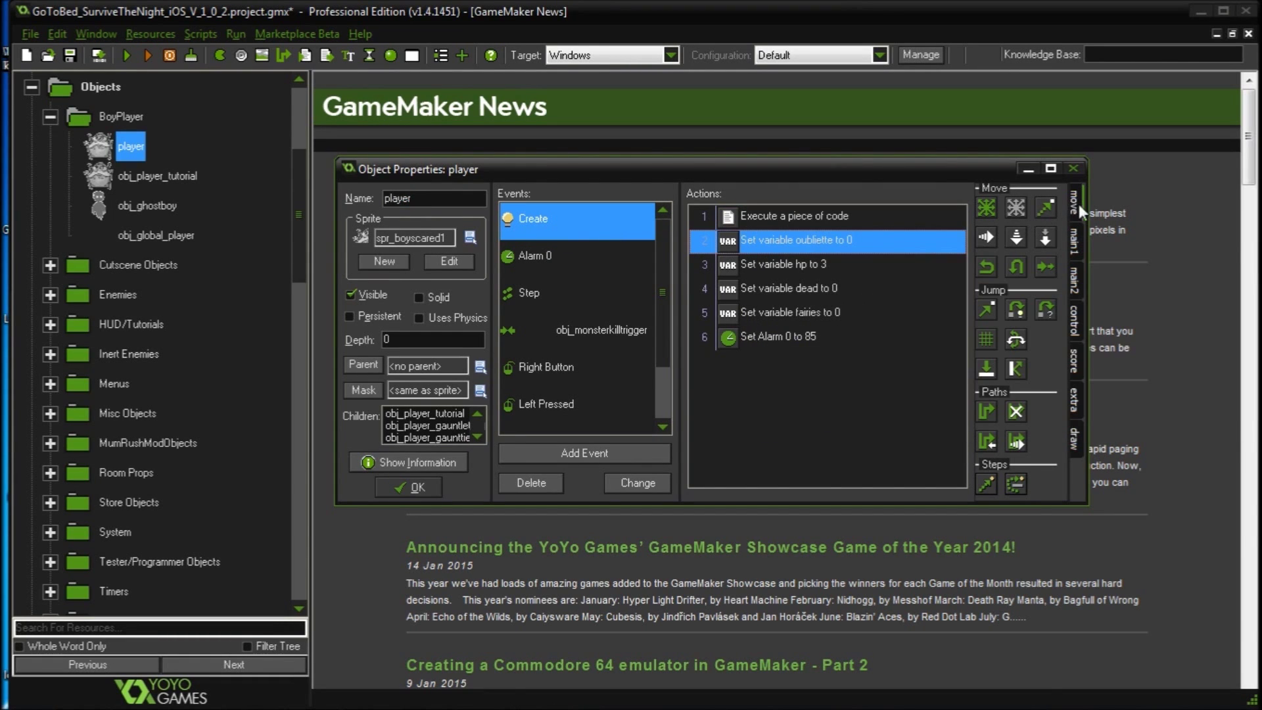
{"action": "left_click", "coordinate": [1077, 242]}
{"action": "left_click", "coordinate": [1079, 278]}
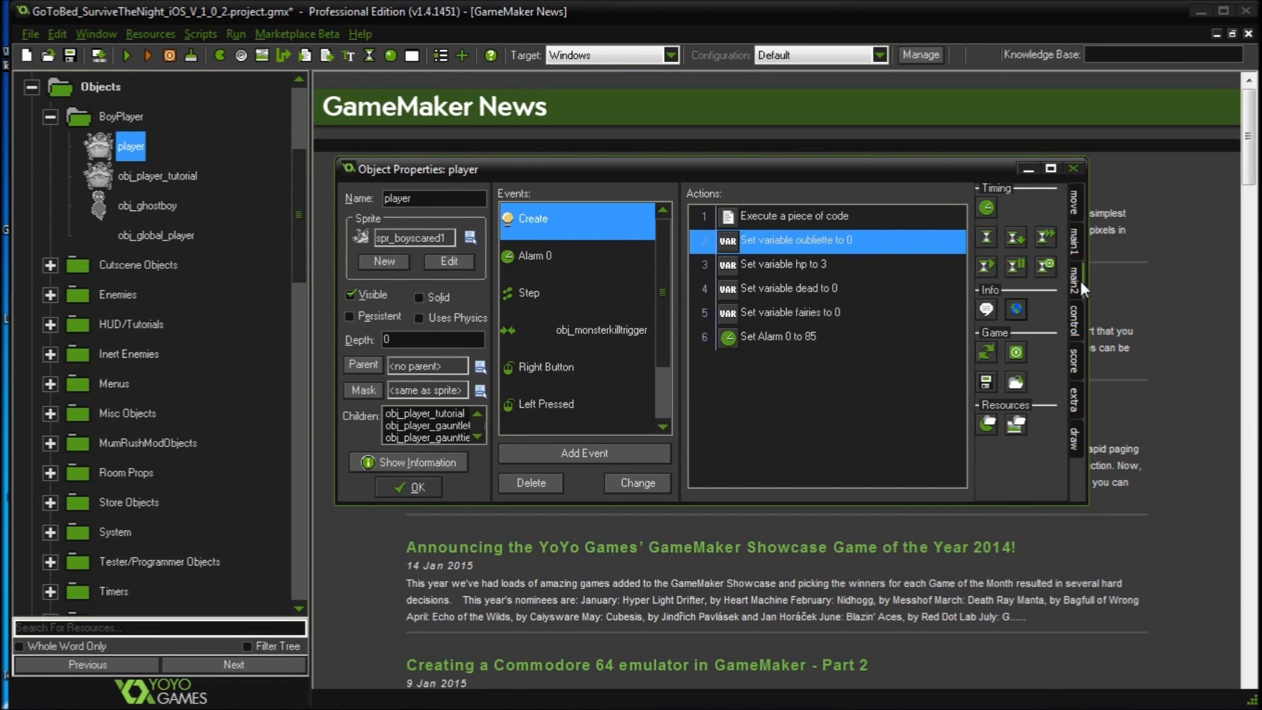
{"action": "left_click", "coordinate": [1077, 316]}
{"action": "left_click", "coordinate": [1079, 352]}
{"action": "left_click", "coordinate": [1077, 398]}
{"action": "left_click", "coordinate": [1076, 437]}
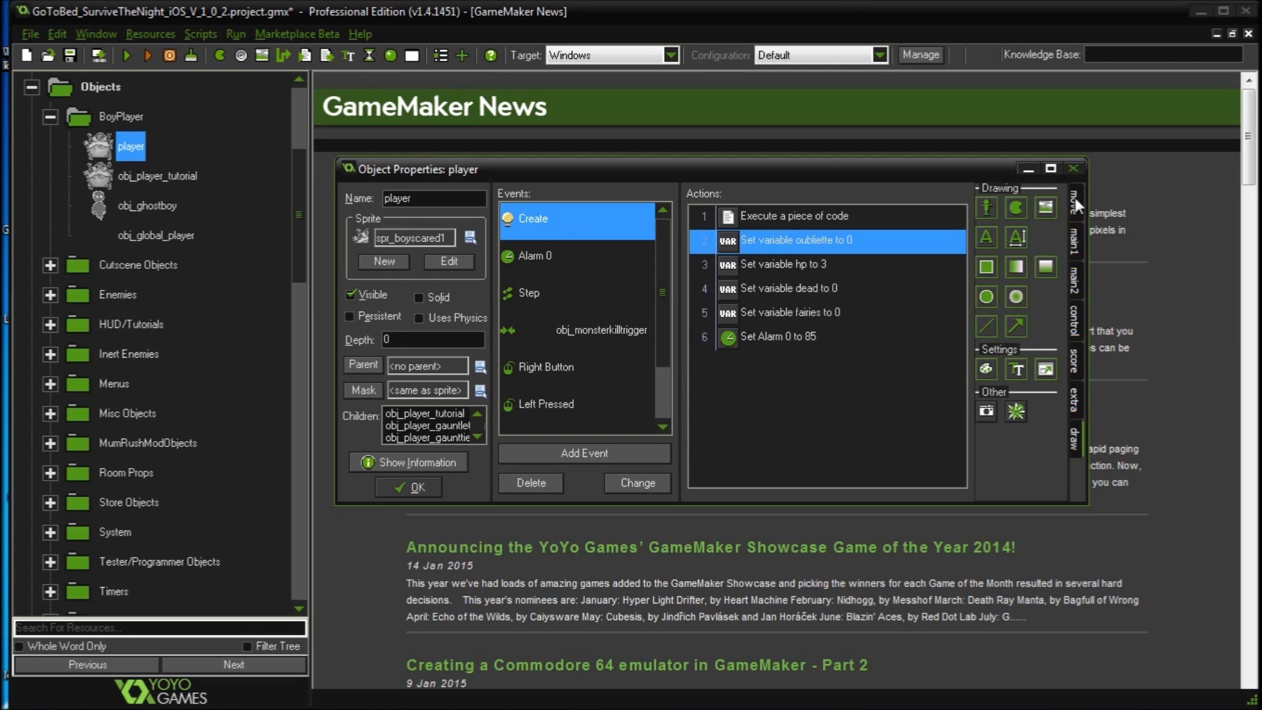
- Add a Draw Sprite action and a Transform Sprite action with default settings to the player's Create event
{"action": "left_click_drag", "start_coordinate": [1026, 205], "coordinate": [820, 427]}
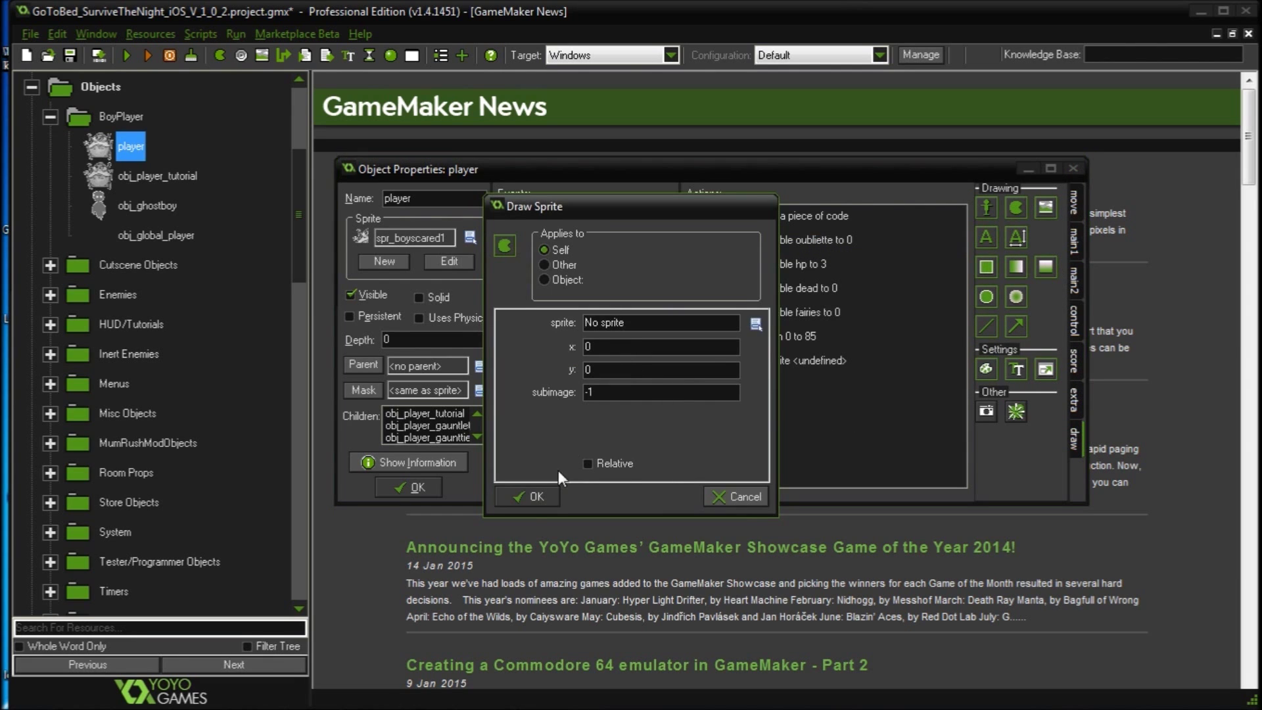
{"action": "left_click", "coordinate": [533, 502]}
{"action": "left_click", "coordinate": [1079, 236]}
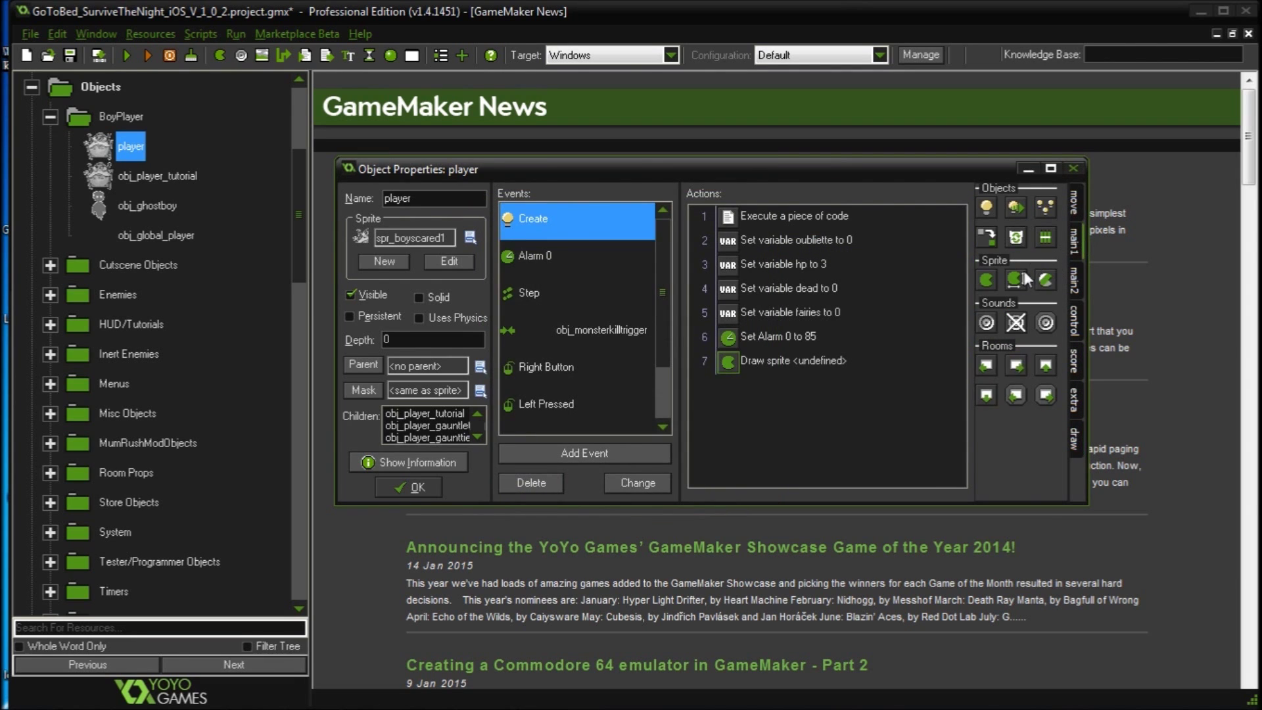
{"action": "left_click_drag", "start_coordinate": [850, 426], "coordinate": [824, 429]}
{"action": "left_click", "coordinate": [555, 503]}
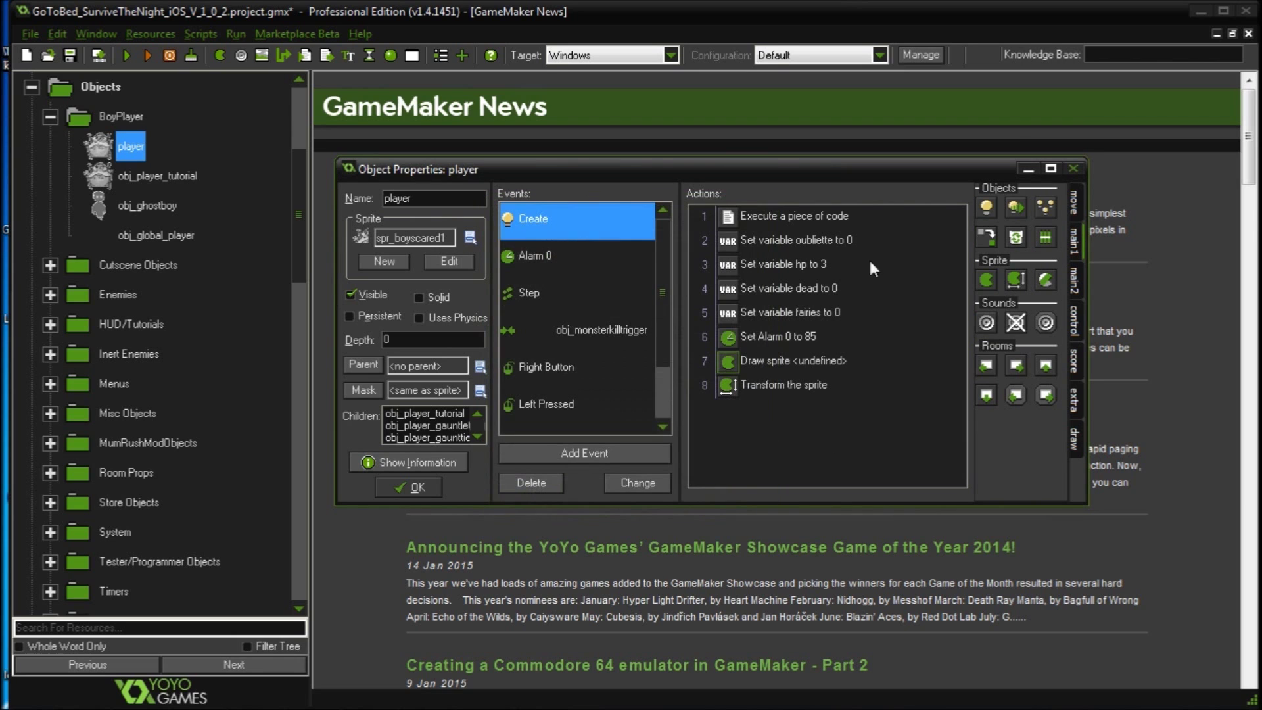
- Add a Create Instance action for obj_momschool at position 0, 0 to the player's Create event
{"action": "left_click_drag", "start_coordinate": [984, 208], "coordinate": [788, 433]}
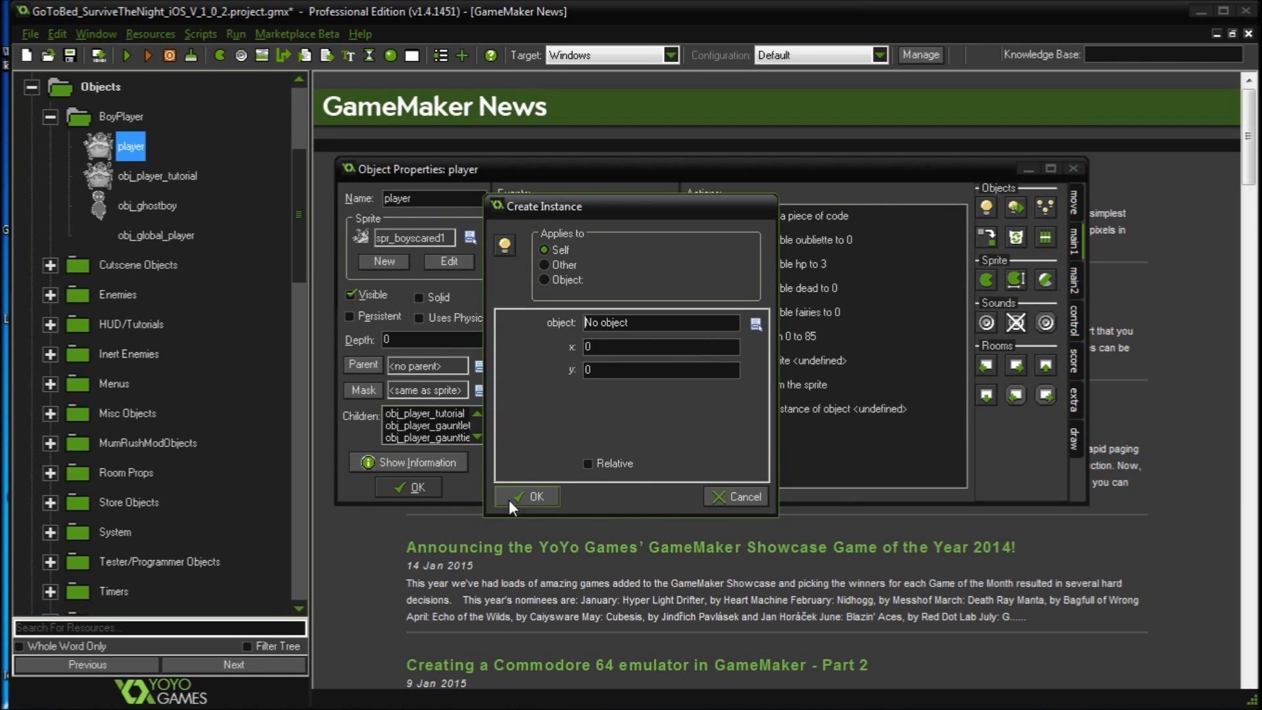
{"action": "left_click", "coordinate": [746, 316]}
{"action": "mouse_move", "coordinate": [848, 359]}
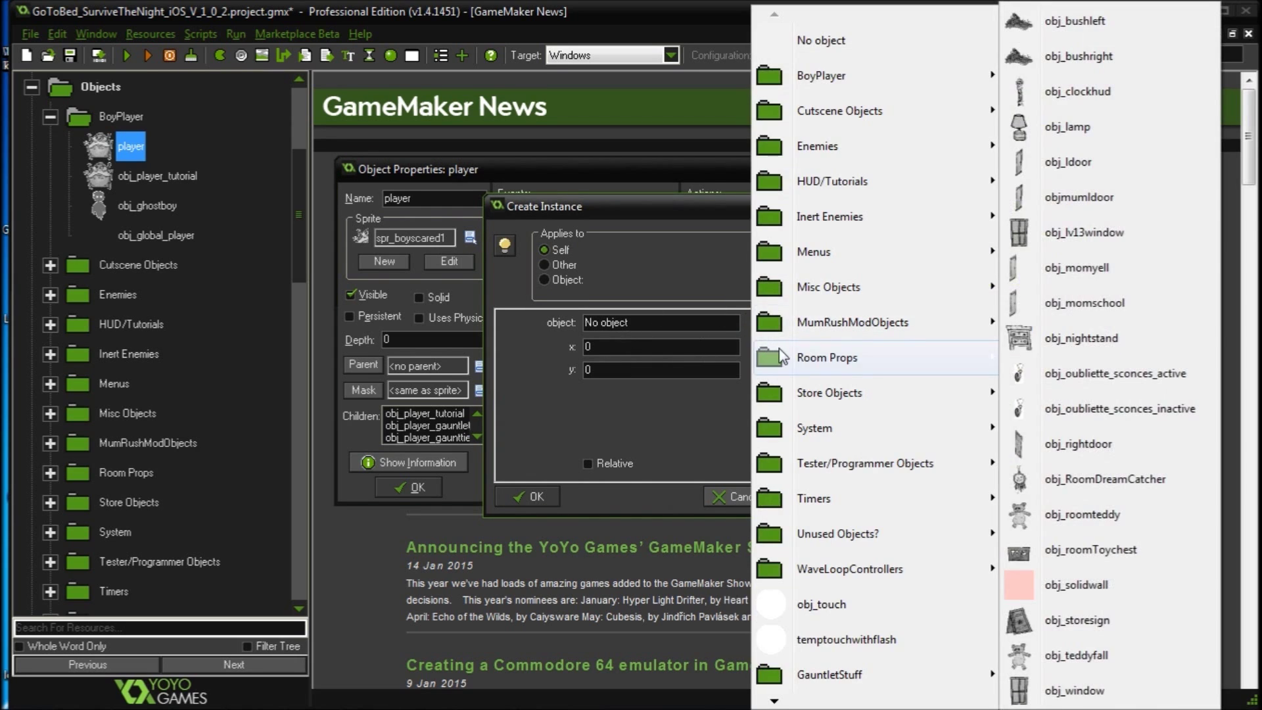
{"action": "left_click", "coordinate": [1042, 317]}
{"action": "left_click", "coordinate": [542, 490]}
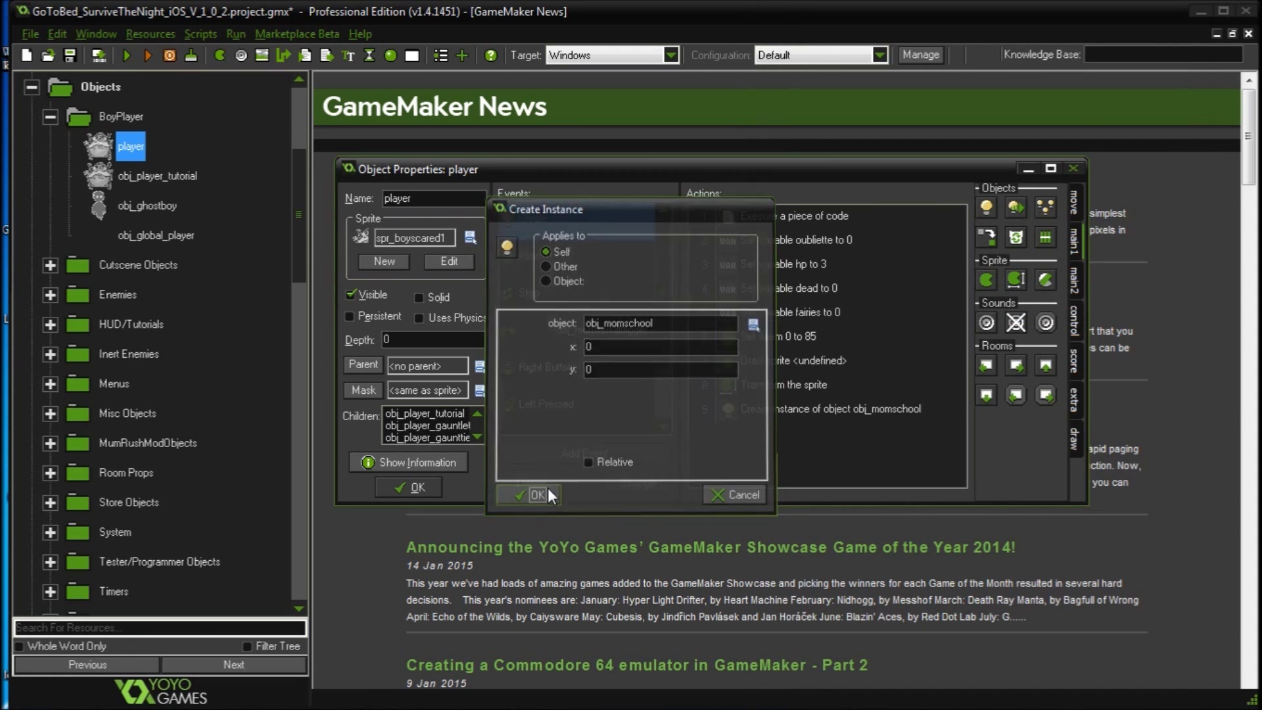
- Delete the Draw Sprite, Transform Sprite and Create Instance actions from the Create event and close the player object
{"action": "left_click", "coordinate": [731, 363]}
{"action": "key", "text": "Delete"}
{"action": "key", "text": "Delete"}
{"action": "key", "text": "Delete"}
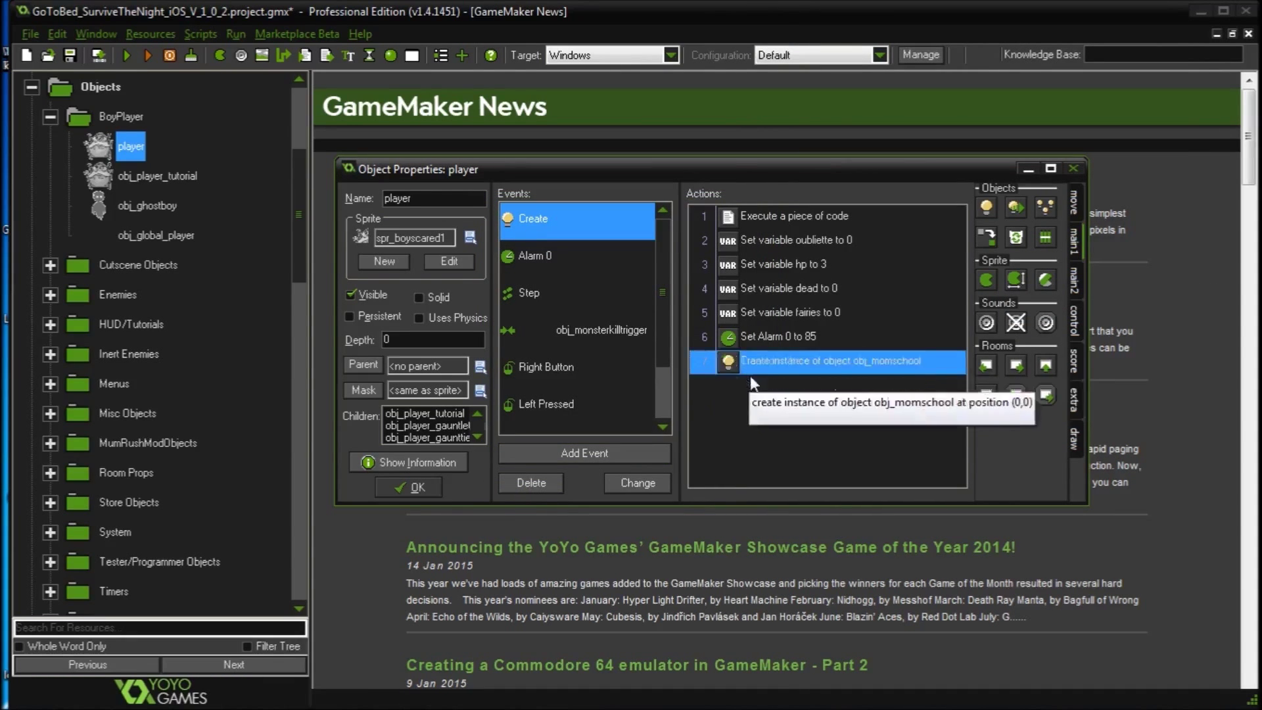
{"action": "left_click", "coordinate": [408, 486]}
- Open the LV1 room from the Bedroom group and examine its whole layout
{"action": "left_click", "coordinate": [99, 355]}
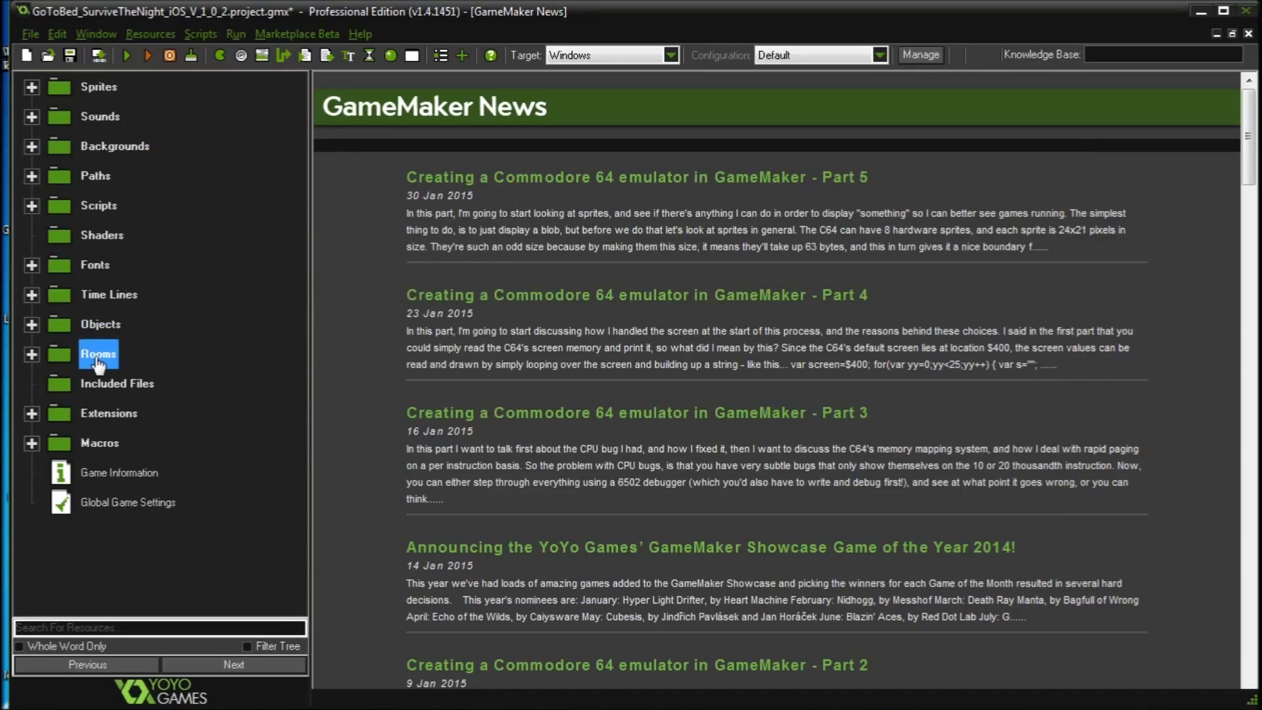
{"action": "left_click", "coordinate": [31, 354]}
{"action": "double_click", "coordinate": [125, 413]}
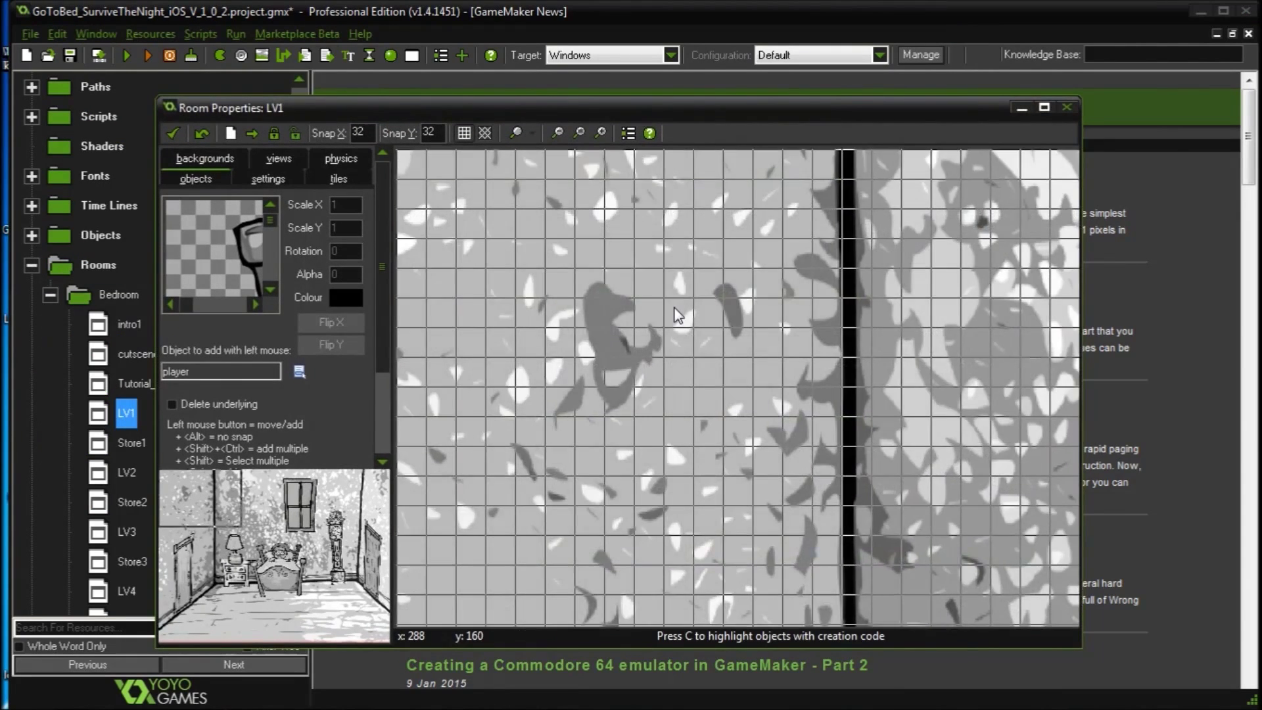
{"action": "scroll", "coordinate": [674, 306], "scroll_direction": "down", "scroll_amount": 5}
{"action": "middle_click_drag", "start_coordinate": [752, 342], "coordinate": [606, 286]}
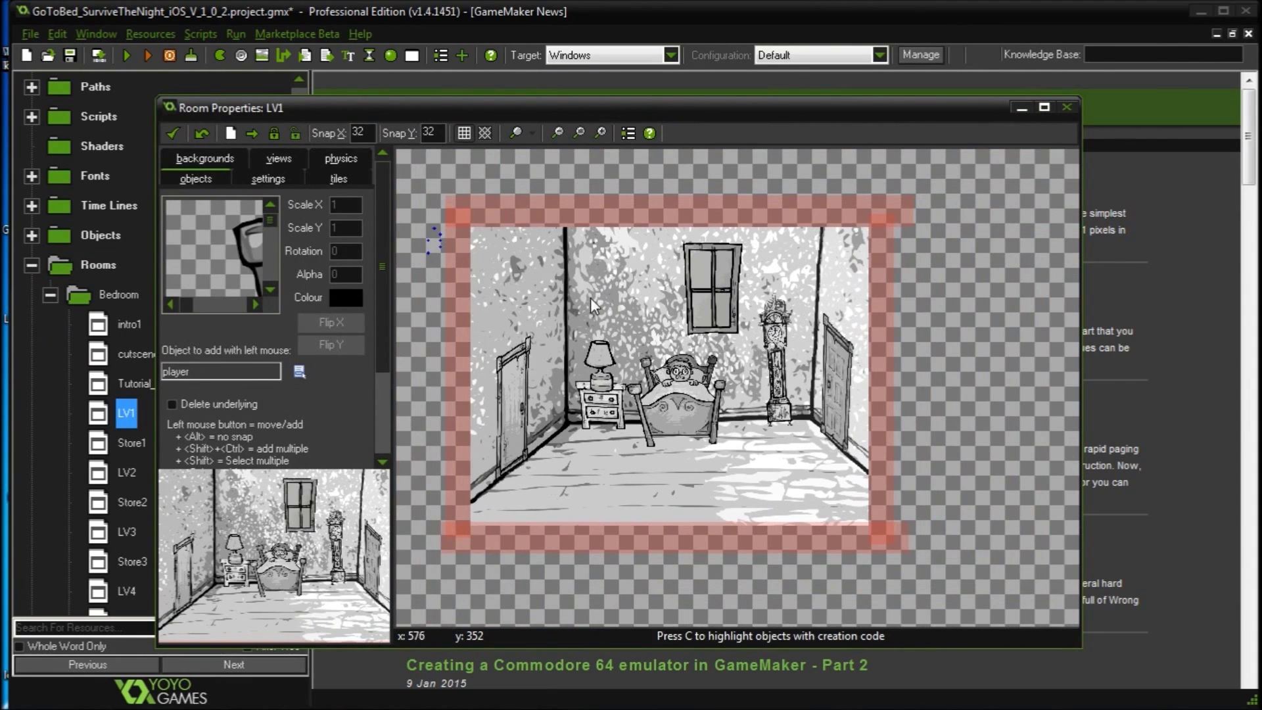
- Place an obj_firstStoreButton instance in the LV1 room and move it to x 128, y 224 on the bedroom's upper left wall
{"action": "left_click", "coordinate": [299, 371]}
{"action": "mouse_move", "coordinate": [341, 368]}
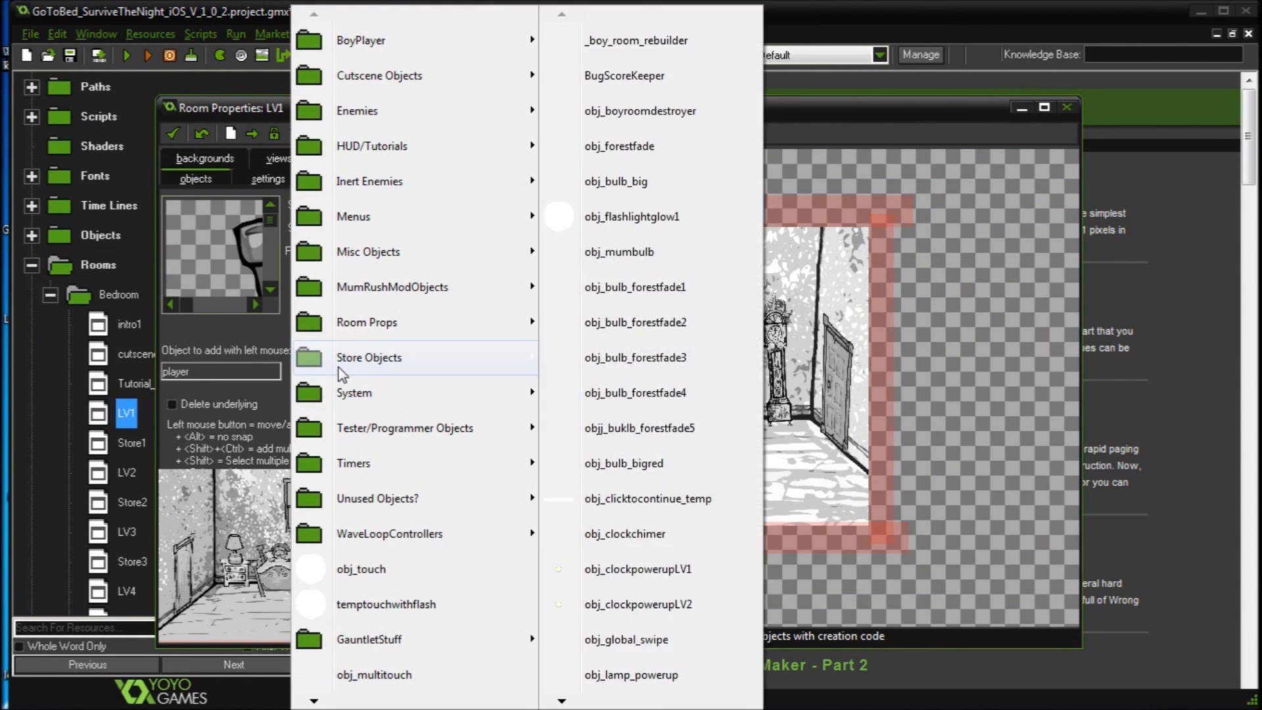
{"action": "left_click", "coordinate": [601, 359]}
{"action": "left_click", "coordinate": [929, 226]}
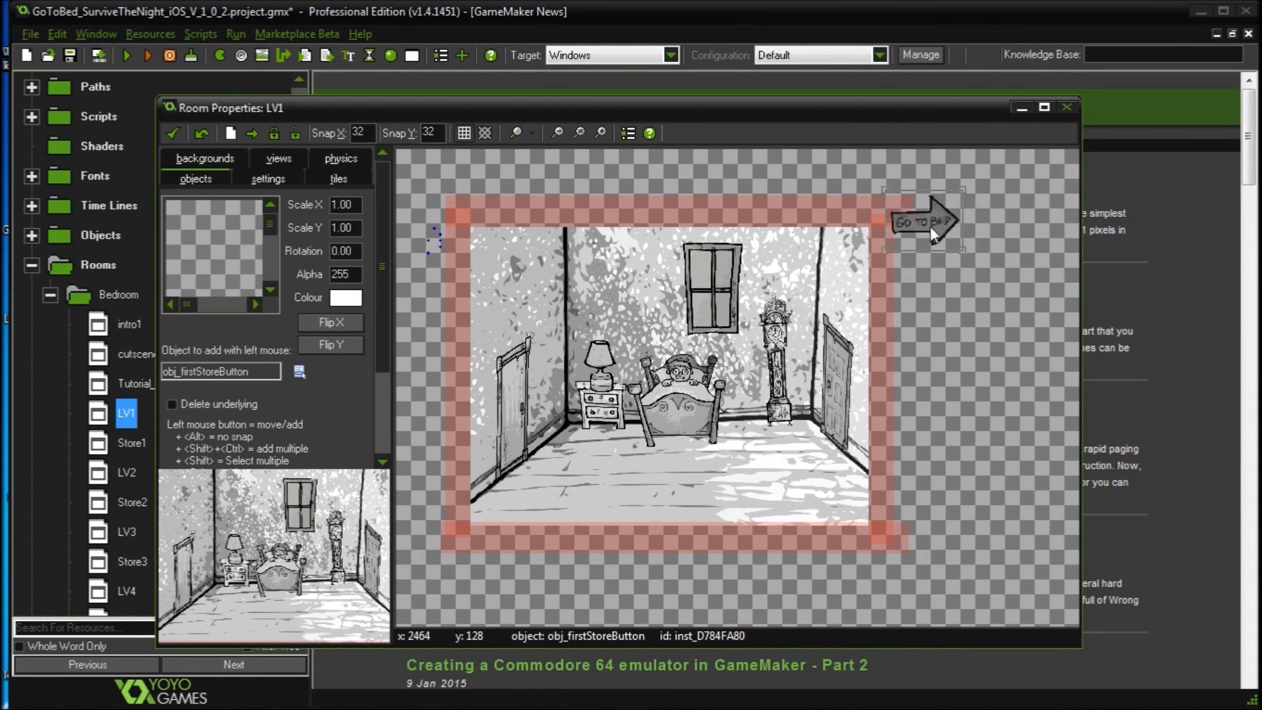
{"action": "left_click_drag", "start_coordinate": [933, 234], "coordinate": [496, 271]}
- Delete the obj_firstStoreButton instance from the LV1 room
{"action": "right_click", "coordinate": [497, 271]}
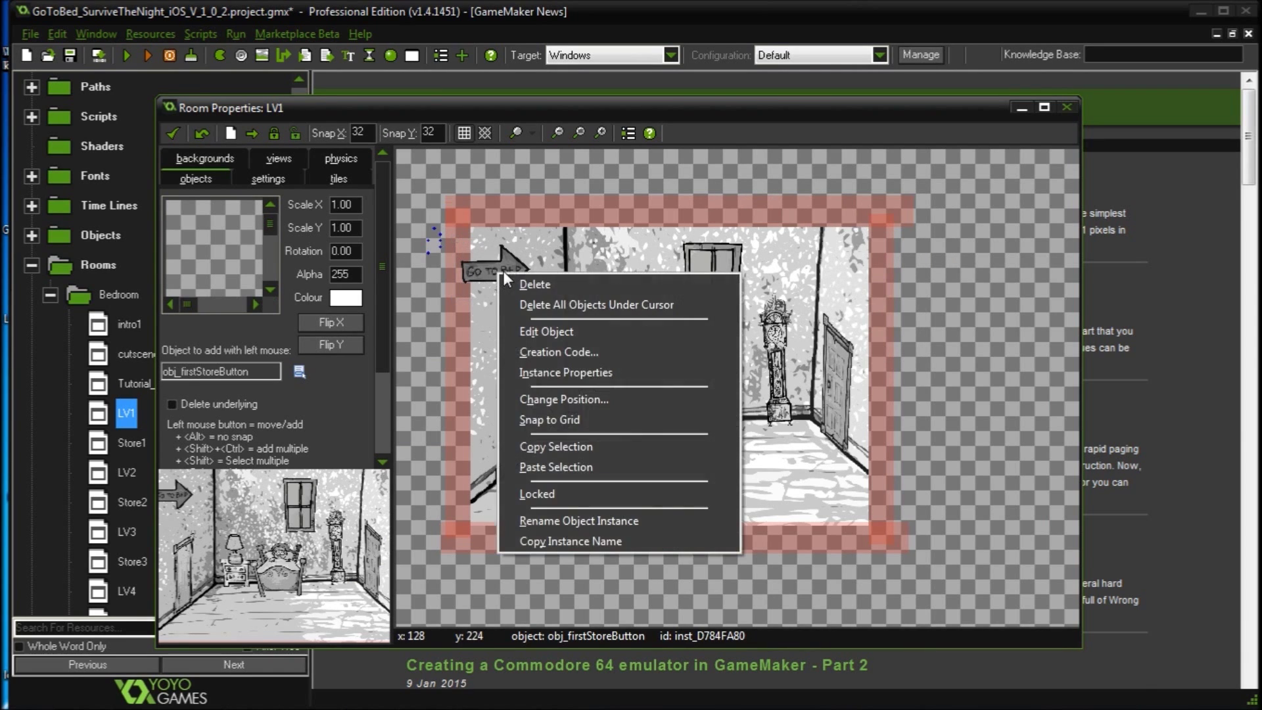
{"action": "left_click", "coordinate": [531, 283]}
- Open the intro1 room from the Bedroom group and examine the layout of its title menu
{"action": "left_click_drag", "start_coordinate": [385, 335], "coordinate": [384, 404]}
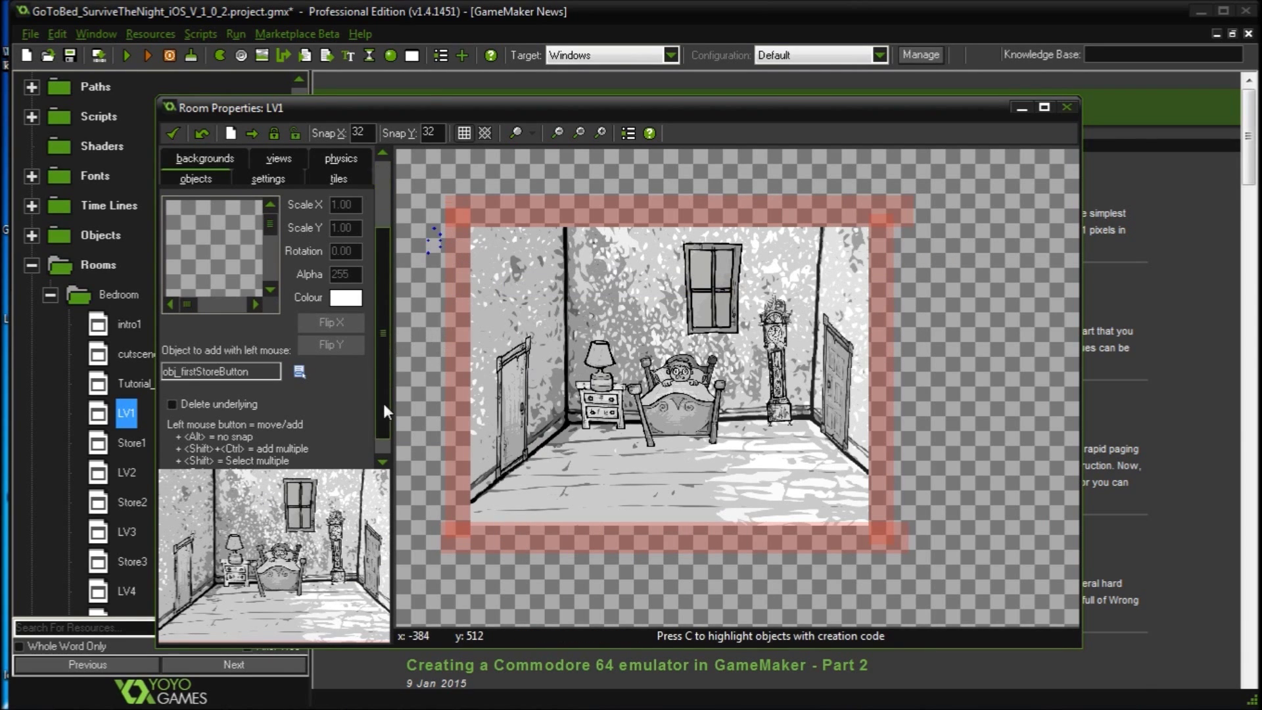
{"action": "left_click", "coordinate": [80, 295]}
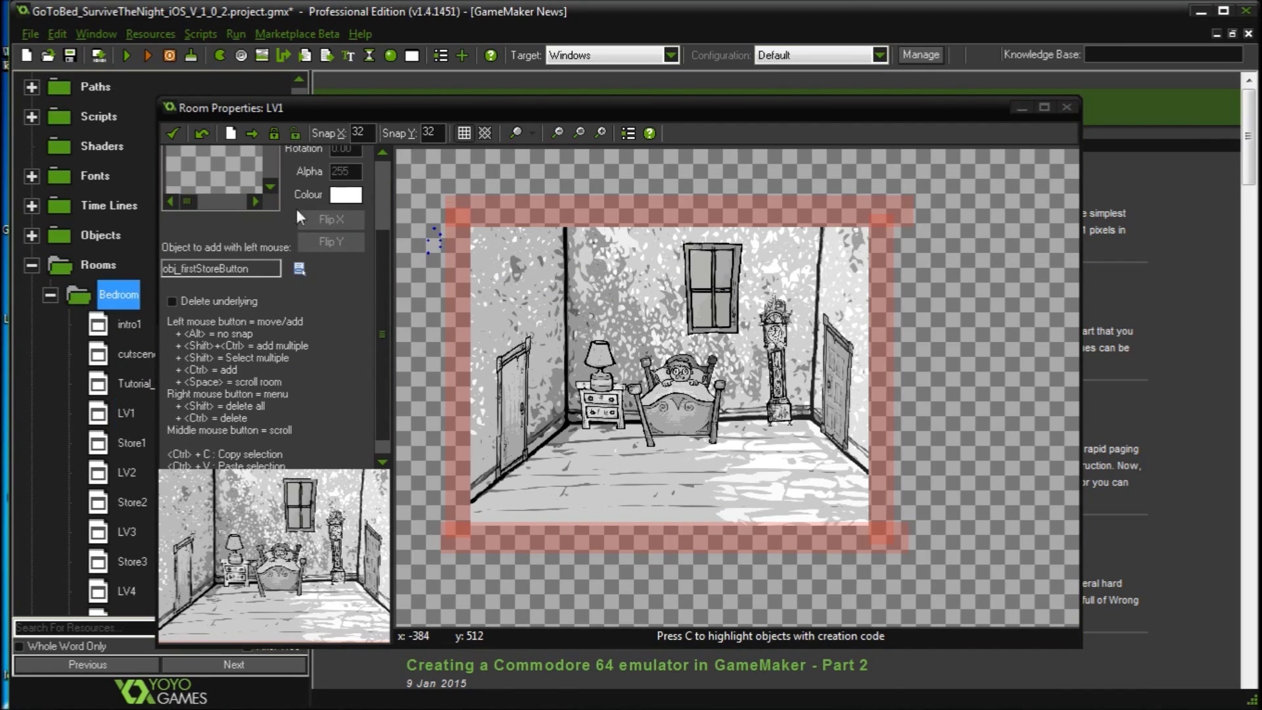
{"action": "scroll", "coordinate": [601, 349], "scroll_direction": "up", "scroll_amount": 1}
{"action": "left_click", "coordinate": [726, 278]}
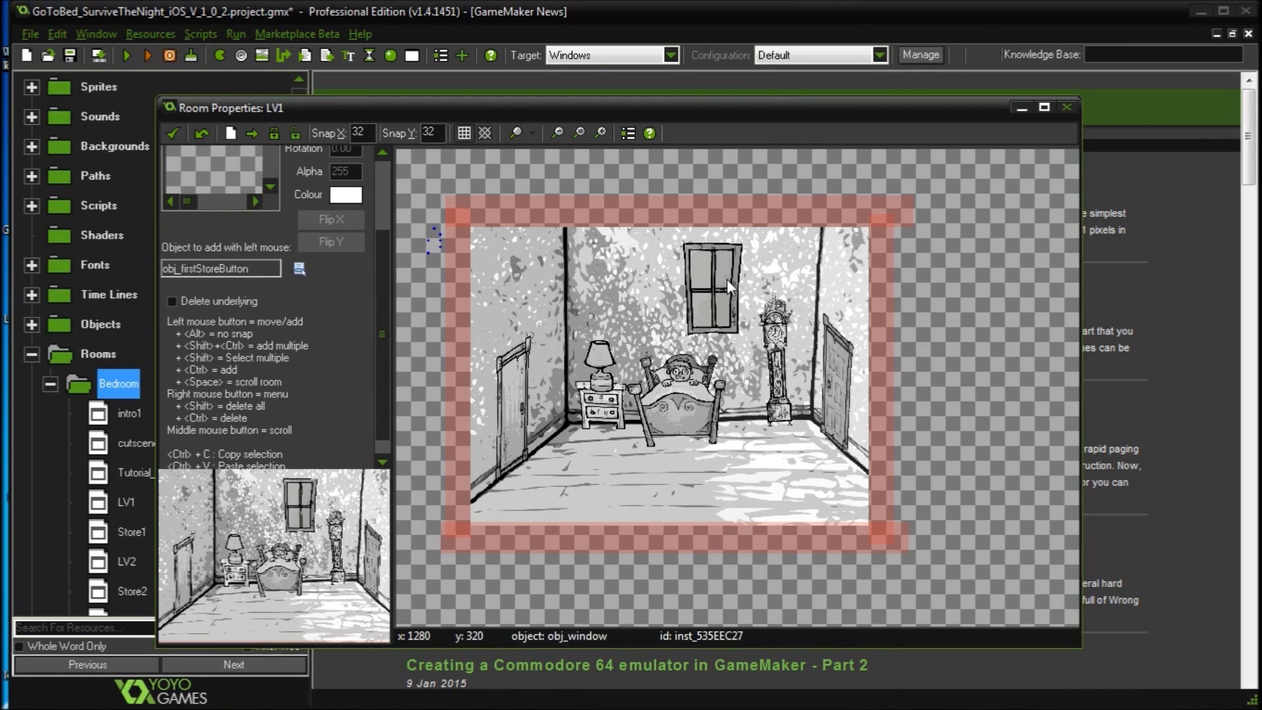
{"action": "scroll", "coordinate": [727, 278], "scroll_direction": "up", "scroll_amount": 3}
{"action": "left_click", "coordinate": [463, 133]}
{"action": "scroll", "coordinate": [746, 349], "scroll_direction": "down", "scroll_amount": 3}
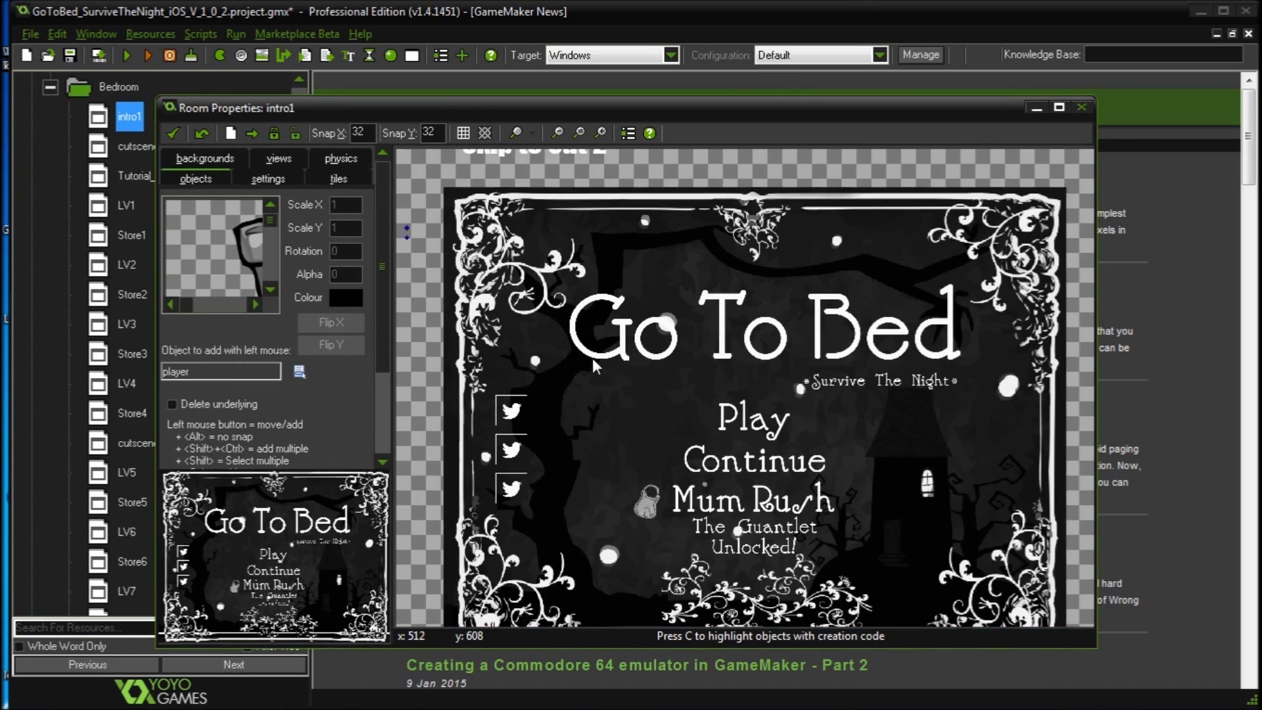
{"action": "middle_click_drag", "start_coordinate": [593, 358], "coordinate": [554, 320]}
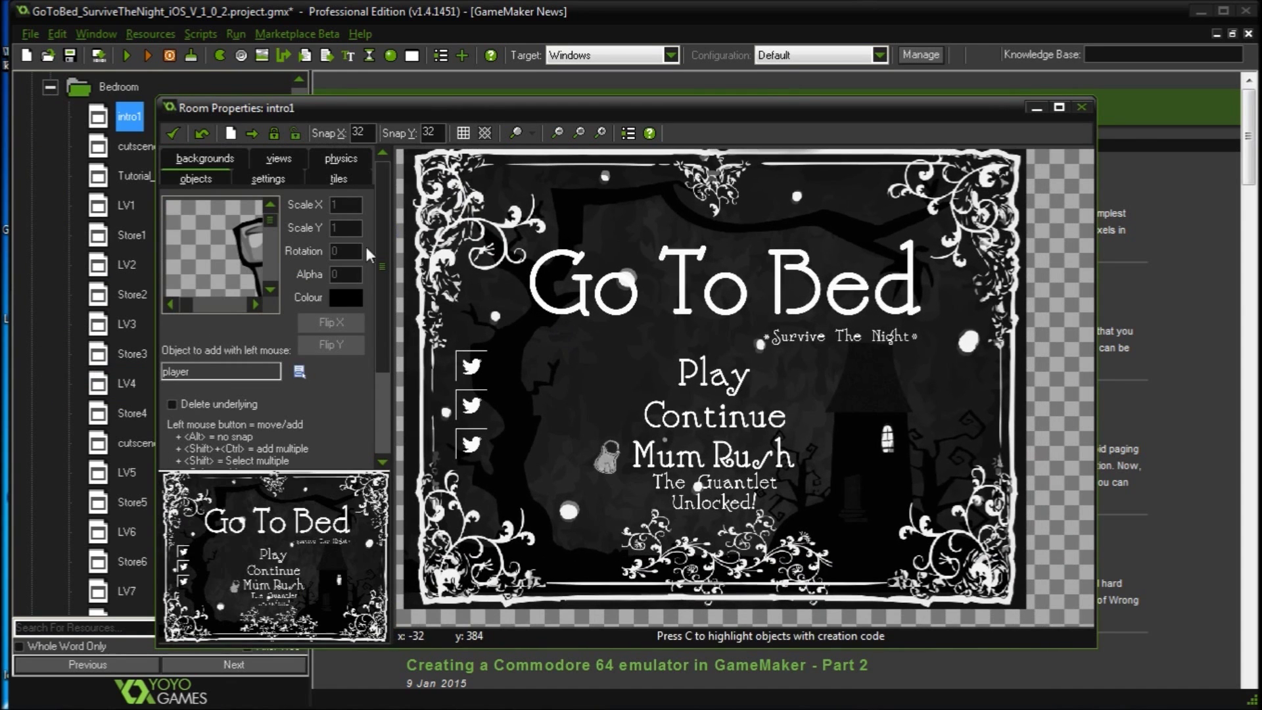
- Close the intro1 and LV1 rooms with their changes saved, and run the game
{"action": "left_click", "coordinate": [173, 133]}
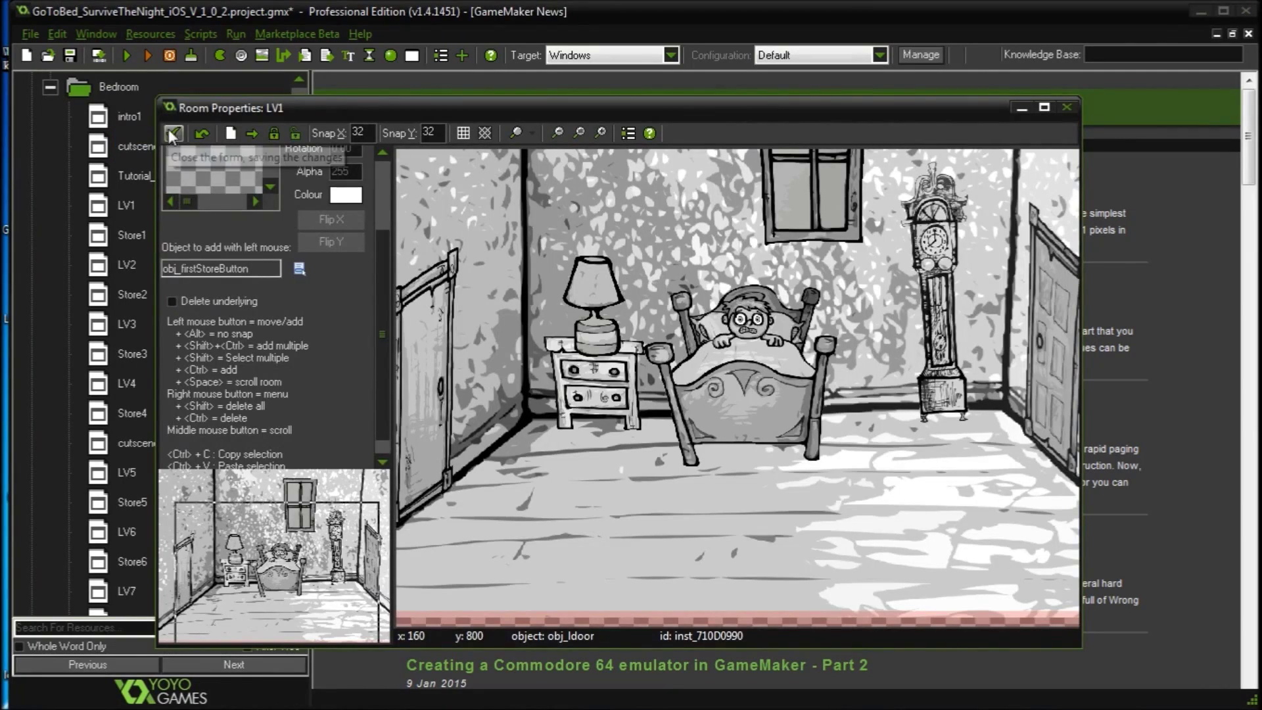
{"action": "left_click", "coordinate": [173, 133]}
{"action": "left_click", "coordinate": [127, 56]}
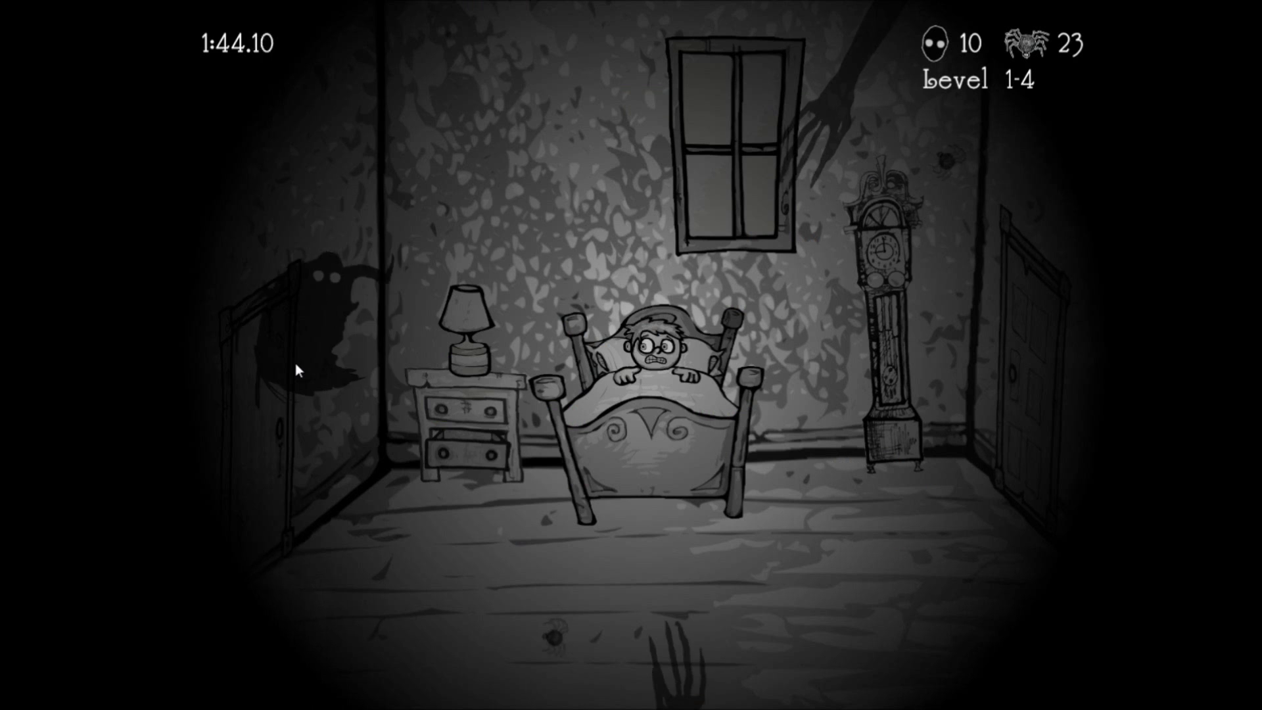
{"action": "left_click", "coordinate": [661, 586]}
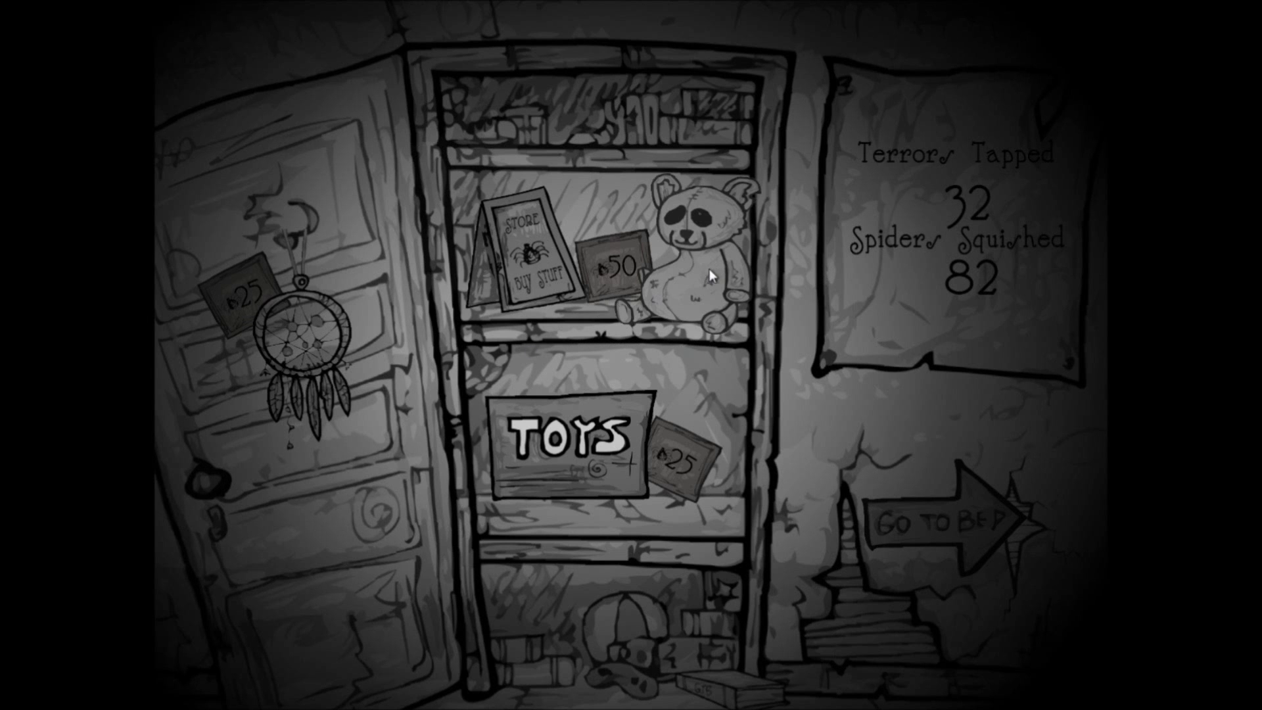
{"action": "left_click", "coordinate": [709, 270]}
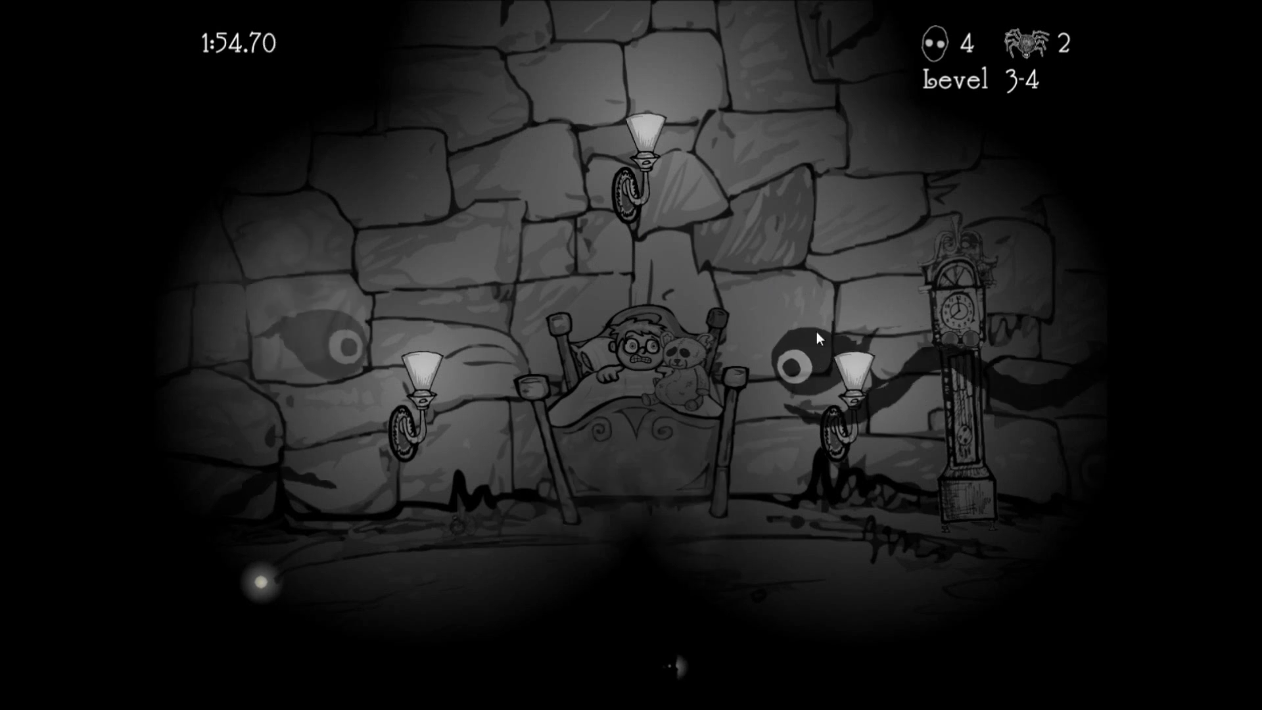
{"action": "left_click", "coordinate": [850, 361]}
{"action": "left_click", "coordinate": [341, 340]}
{"action": "left_click", "coordinate": [610, 555]}
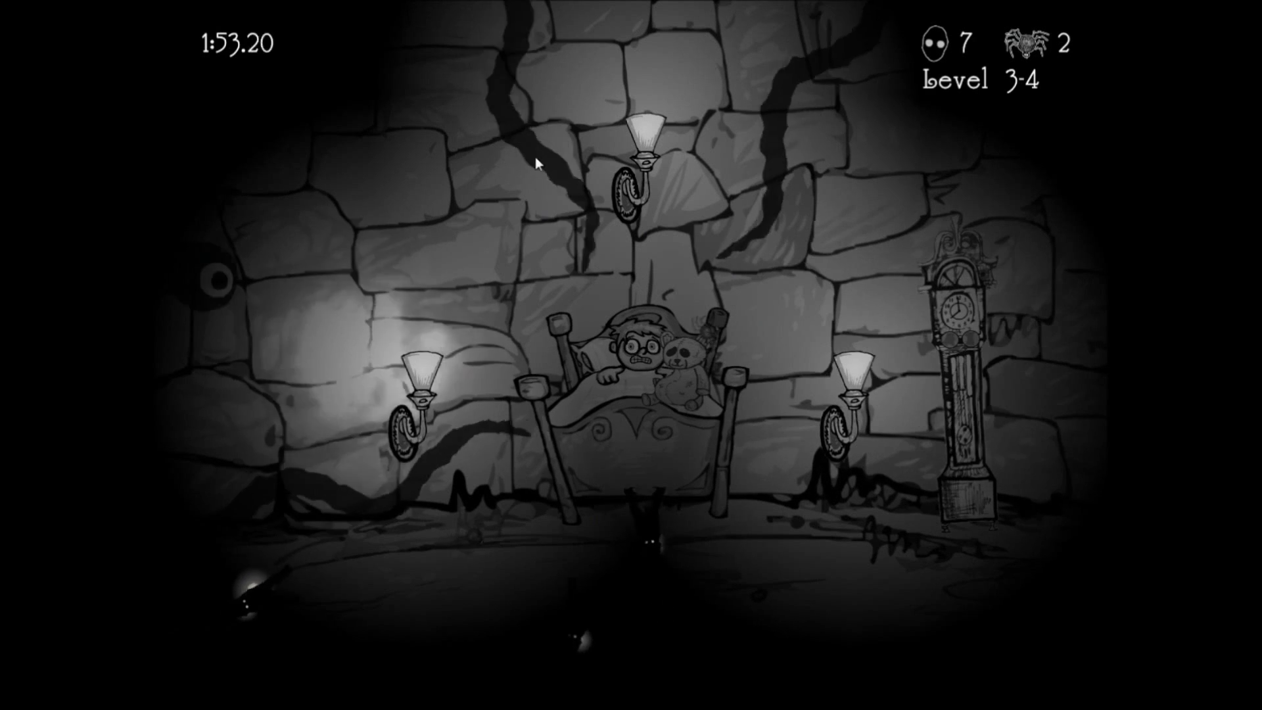
{"action": "left_click", "coordinate": [535, 158]}
{"action": "left_click", "coordinate": [421, 470]}
{"action": "left_click", "coordinate": [640, 525]}
{"action": "left_click", "coordinate": [592, 599]}
{"action": "left_click", "coordinate": [895, 460]}
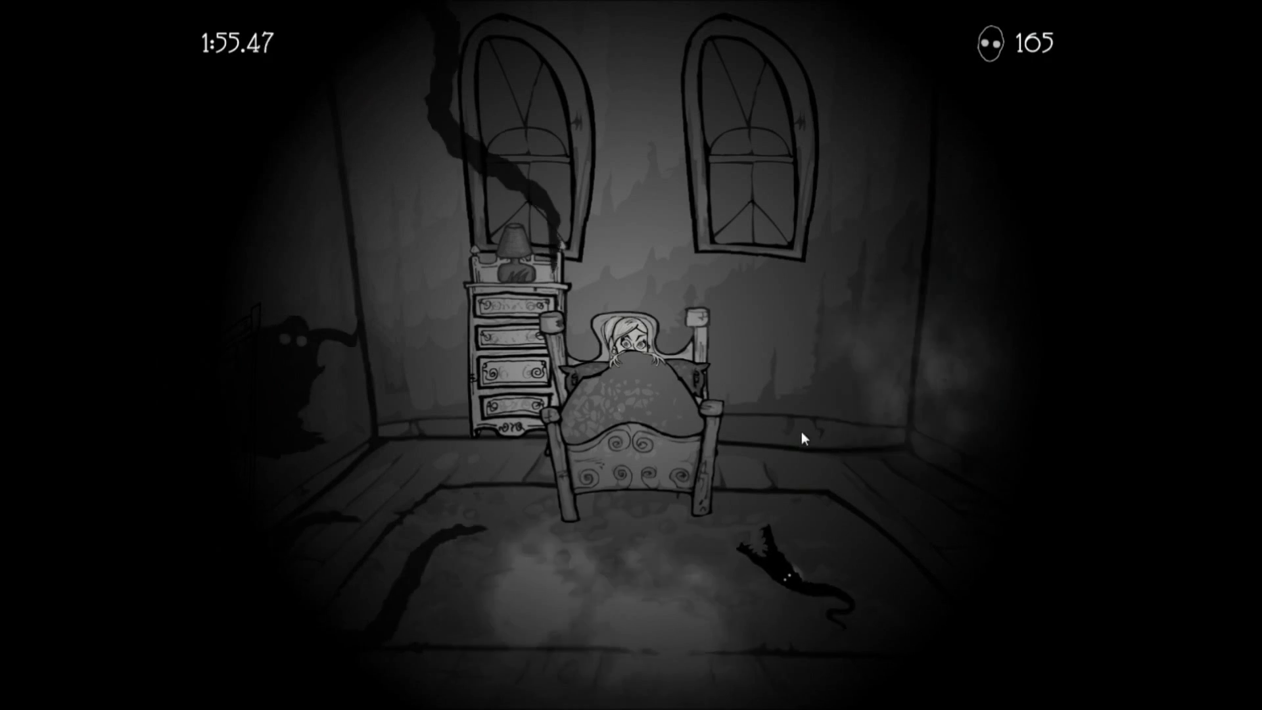
{"action": "left_click", "coordinate": [760, 572]}
{"action": "left_click", "coordinate": [420, 486]}
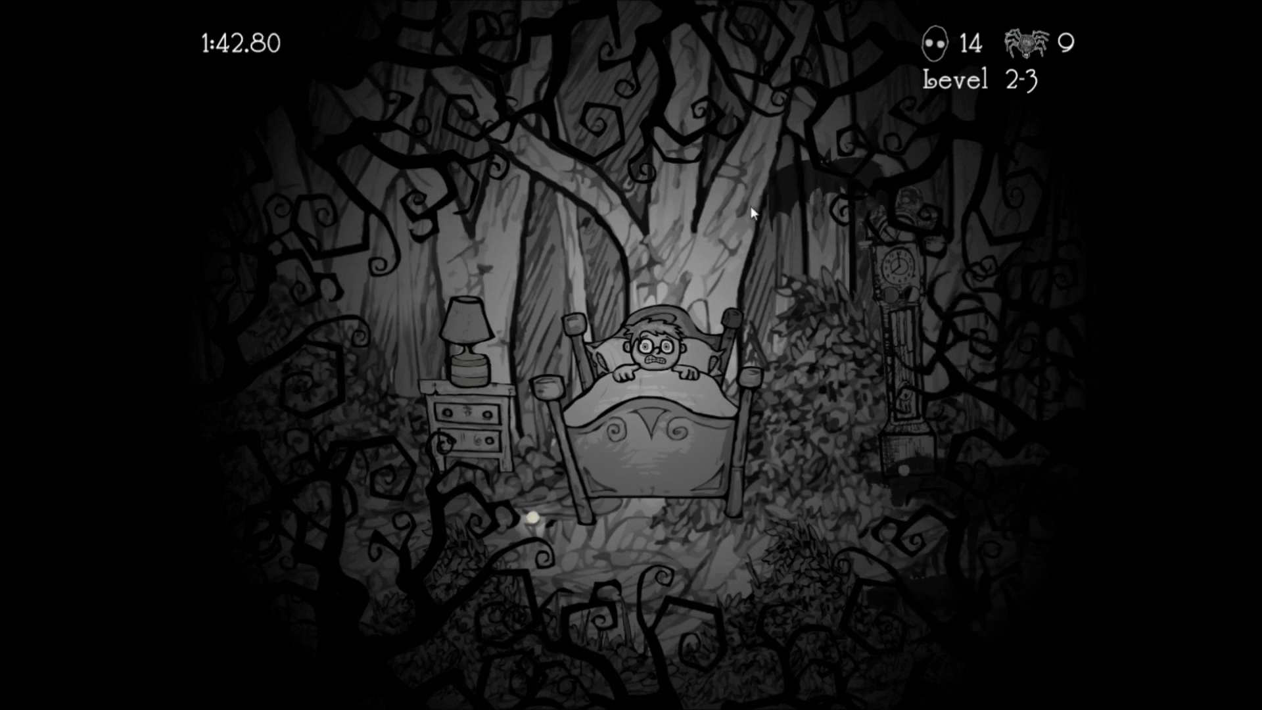
{"action": "left_click", "coordinate": [816, 384]}
{"action": "left_click", "coordinate": [858, 365]}
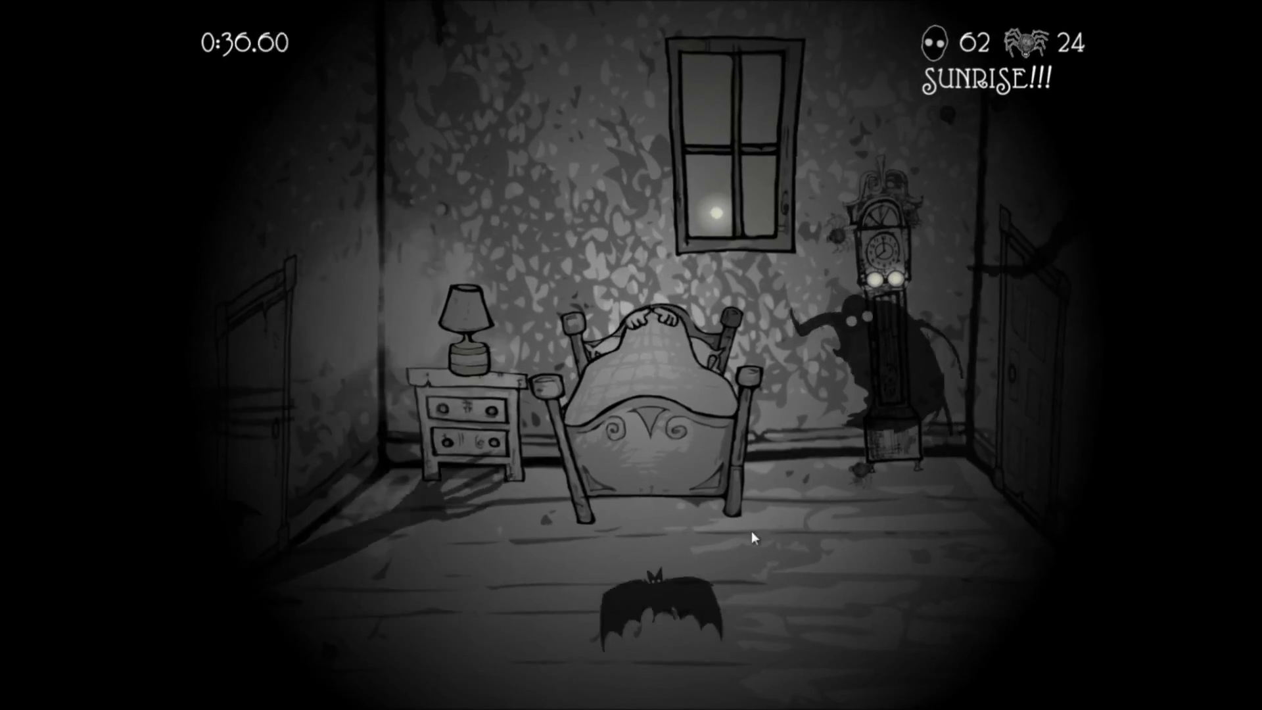
{"action": "left_click", "coordinate": [723, 526]}
{"action": "left_click", "coordinate": [825, 309]}
{"action": "left_click", "coordinate": [860, 315]}
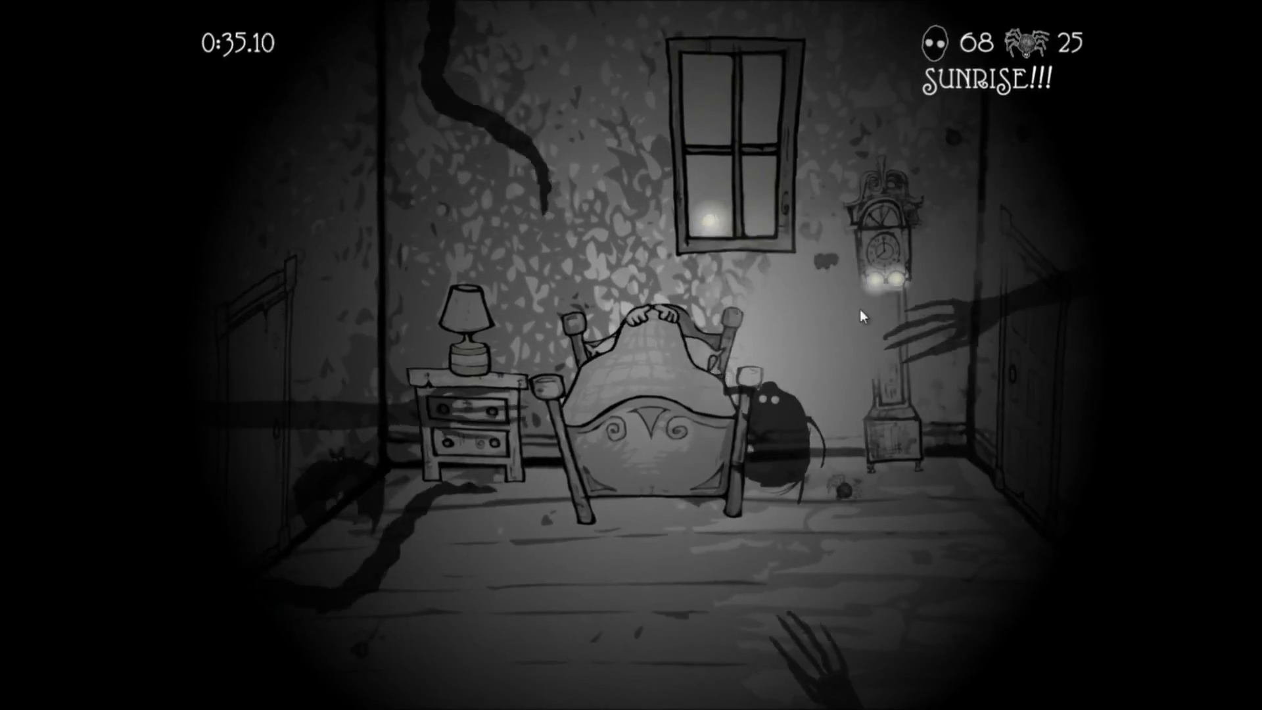
{"action": "left_click", "coordinate": [443, 516]}
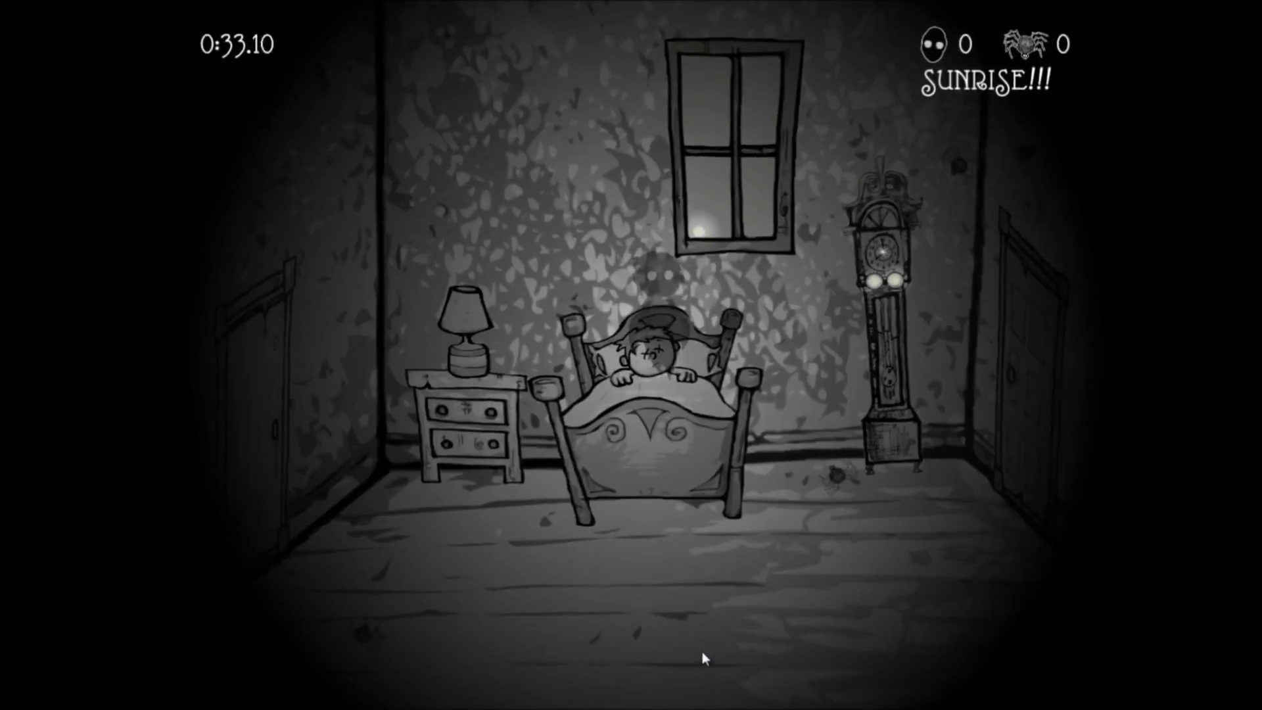